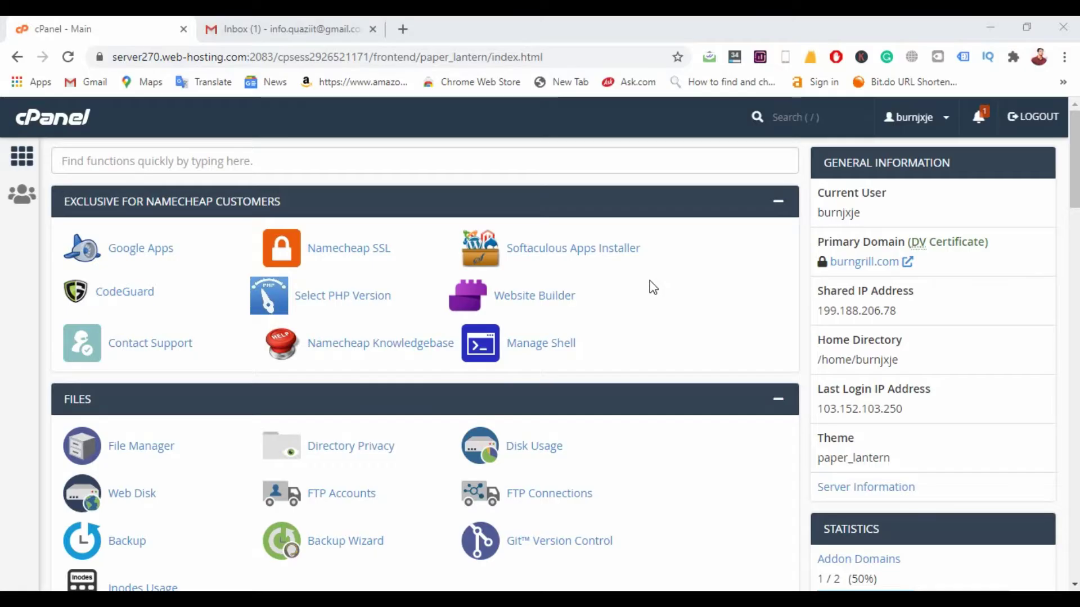
Step: Open cPanel's Email Accounts list from the Email section
{"action": "scroll", "coordinate": [652, 287], "scroll_direction": "down", "scroll_amount": 14}
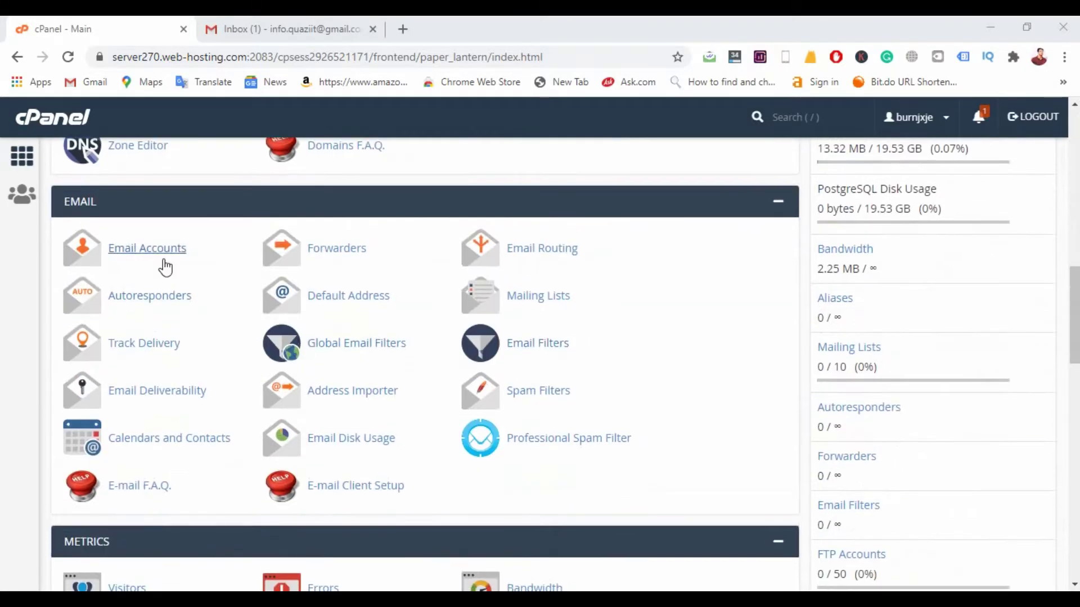
{"action": "left_click", "coordinate": [169, 248]}
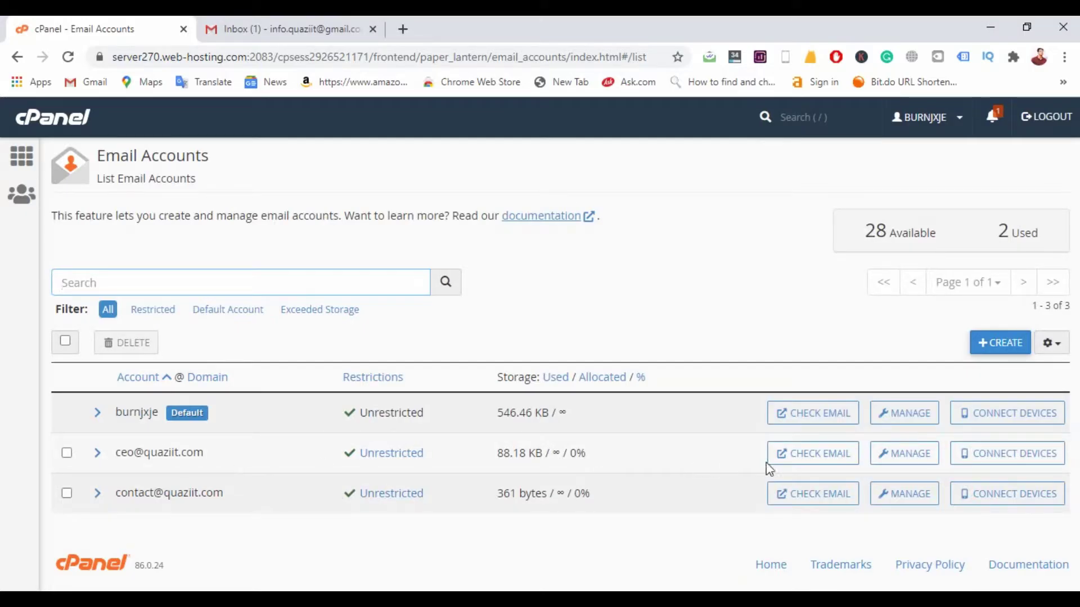
{"action": "left_click", "coordinate": [799, 466]}
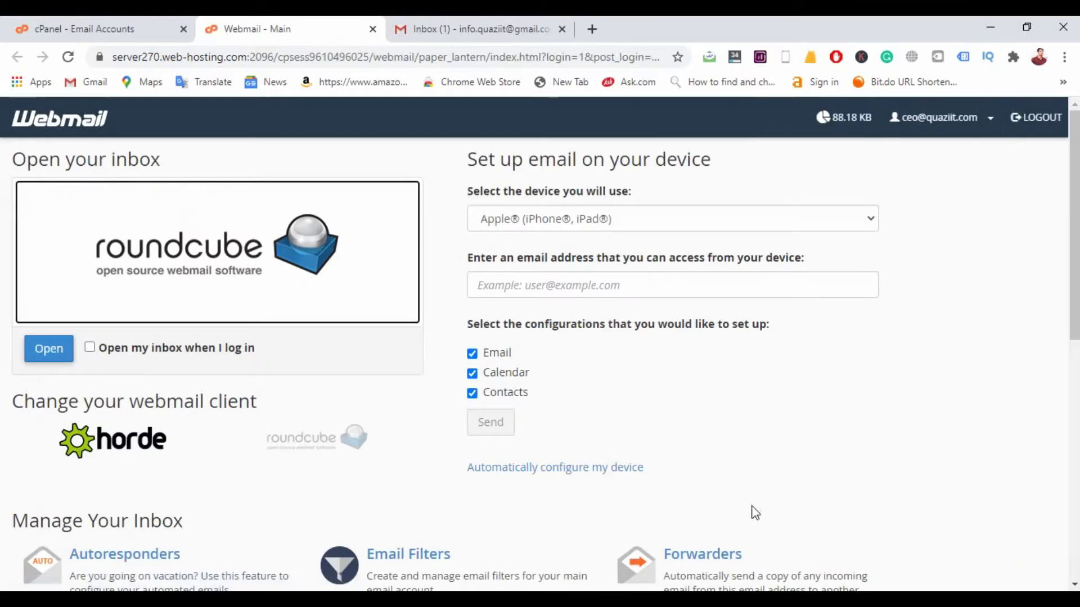
{"action": "scroll", "coordinate": [768, 434], "scroll_direction": "down", "scroll_amount": 7}
{"action": "scroll", "coordinate": [769, 436], "scroll_direction": "down", "scroll_amount": 2}
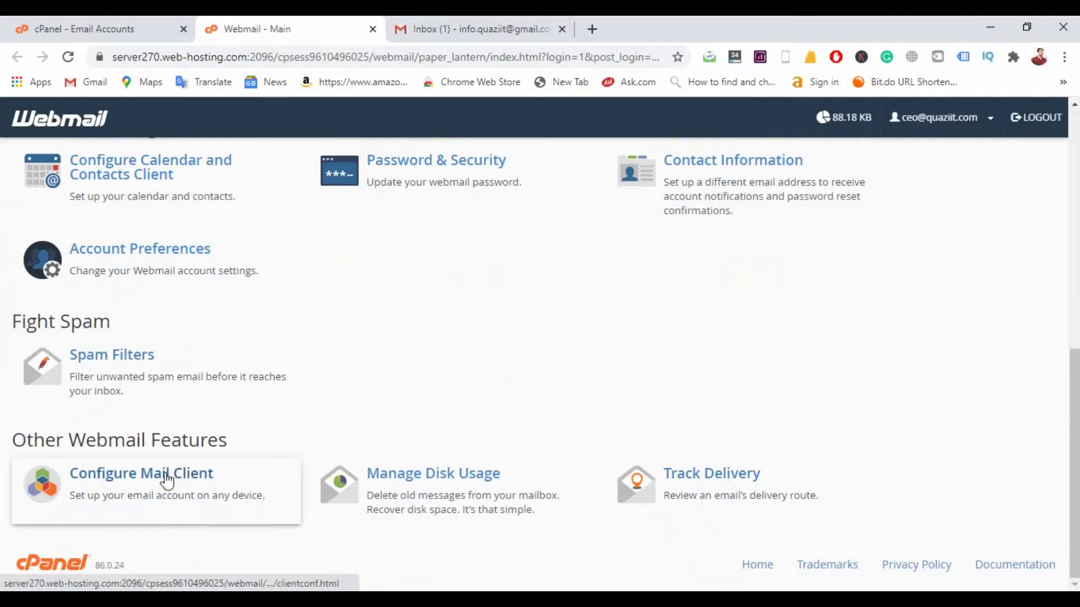
{"action": "left_click", "coordinate": [197, 484]}
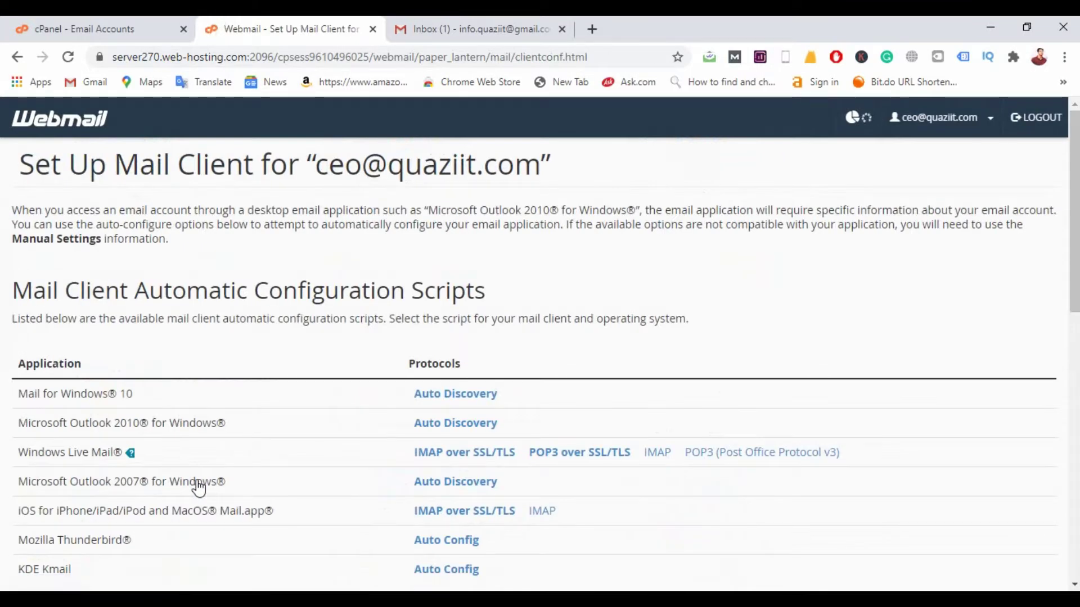
{"action": "scroll", "coordinate": [362, 427], "scroll_direction": "down", "scroll_amount": 7}
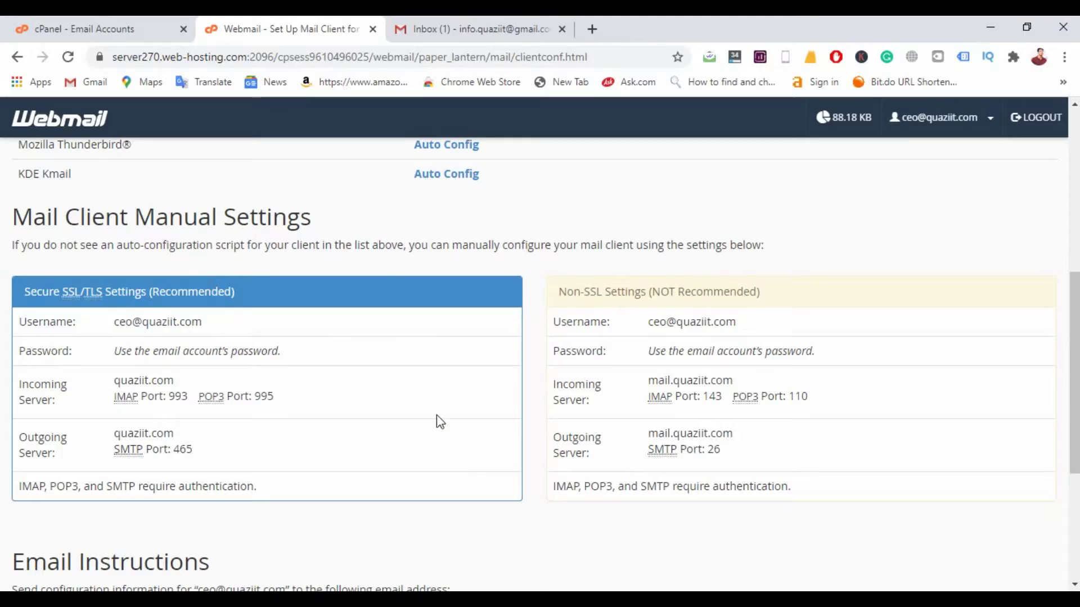
{"action": "left_click", "coordinate": [479, 29]}
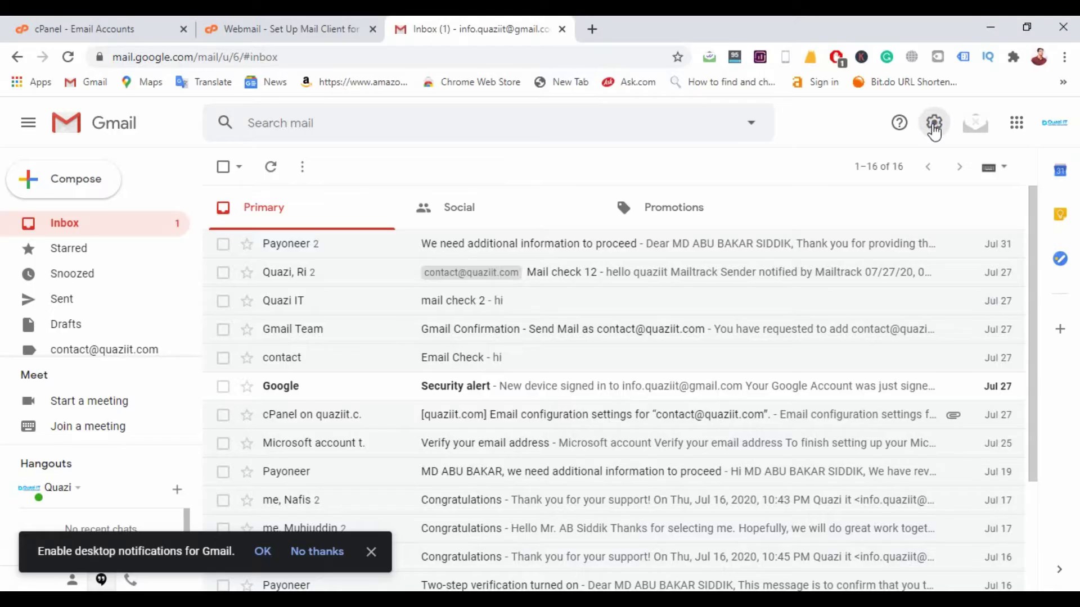
Step: In Gmail's Accounts and Import settings, start adding another send-as email address
{"action": "left_click", "coordinate": [934, 129]}
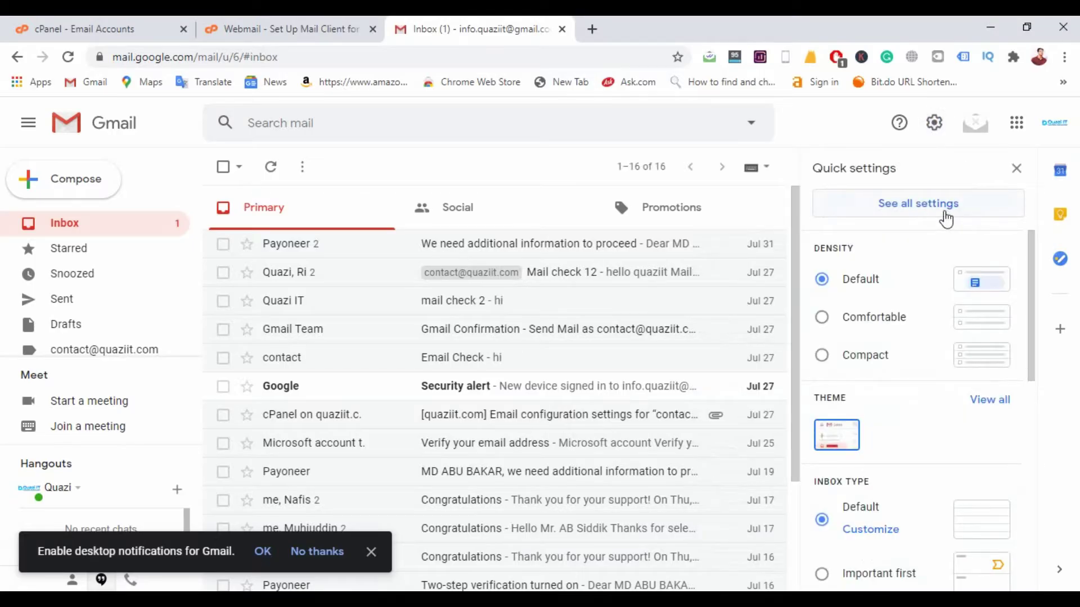
{"action": "left_click", "coordinate": [945, 215]}
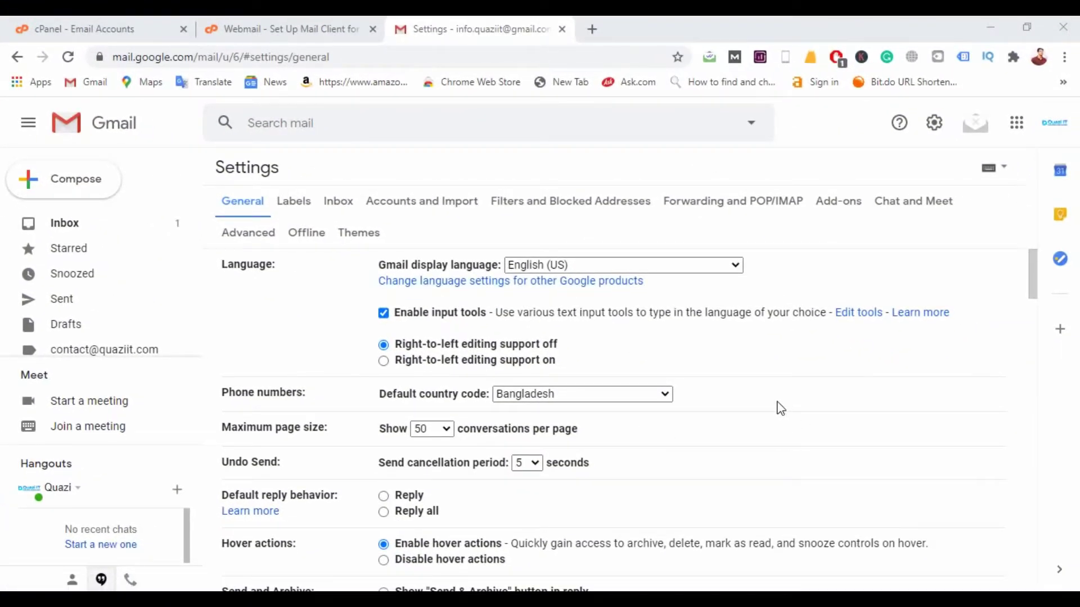
{"action": "left_click", "coordinate": [448, 202]}
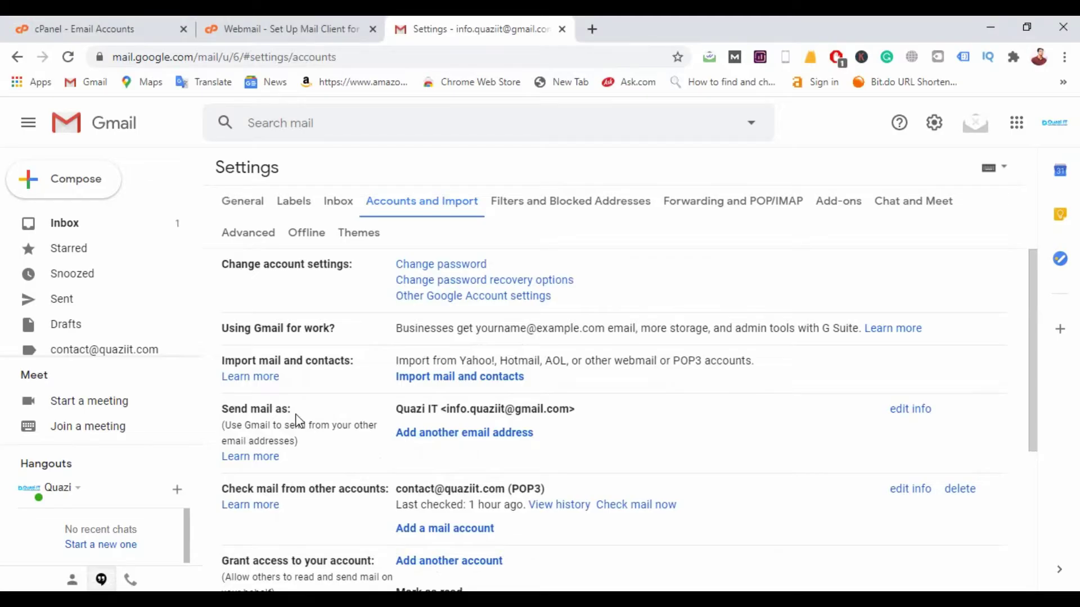
{"action": "left_click", "coordinate": [494, 435]}
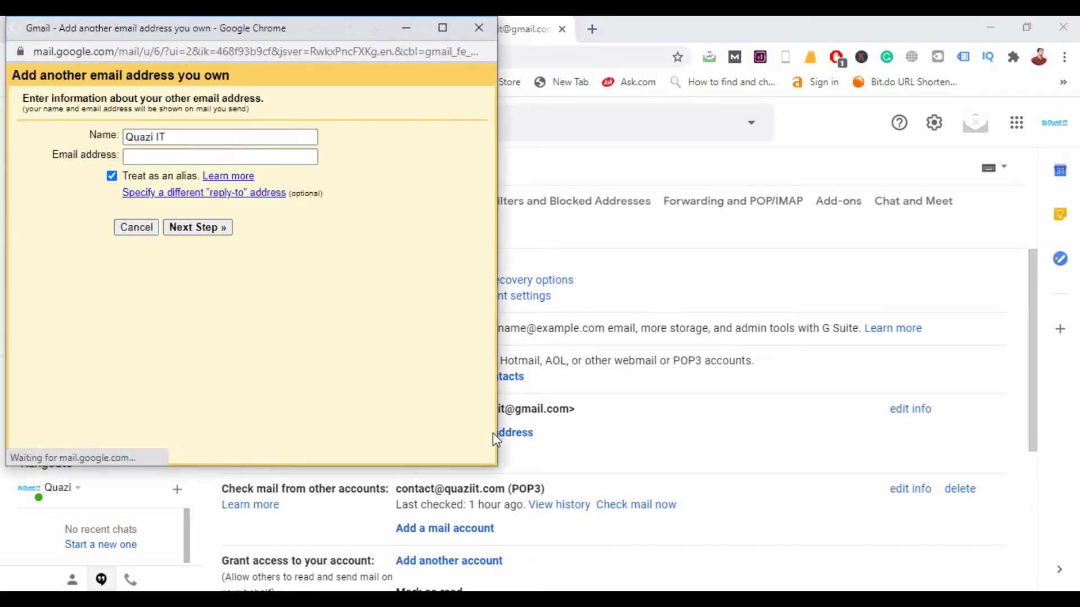
{"action": "left_click", "coordinate": [151, 155]}
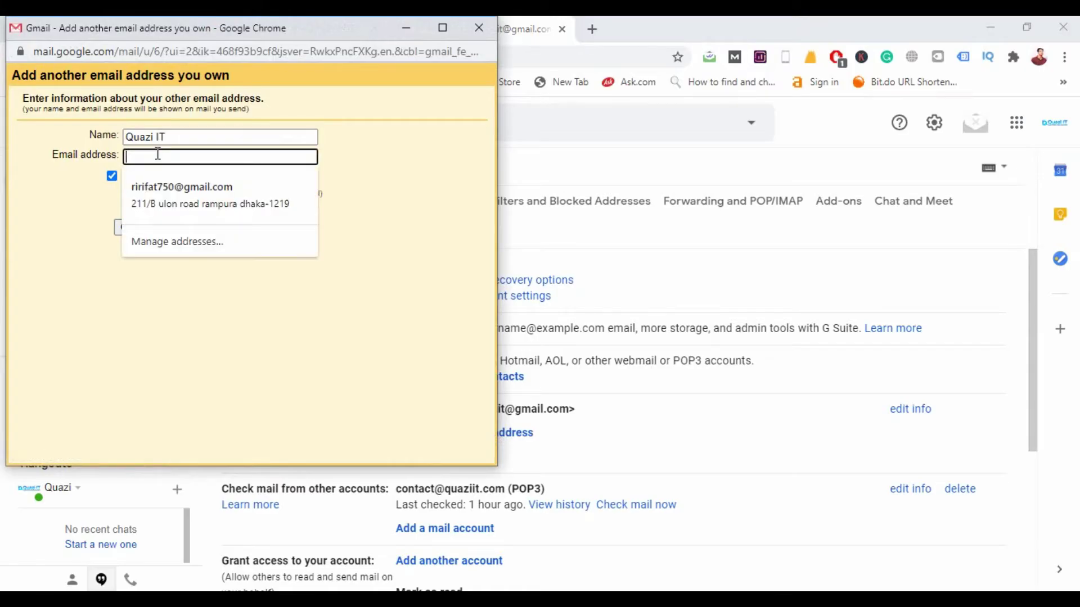
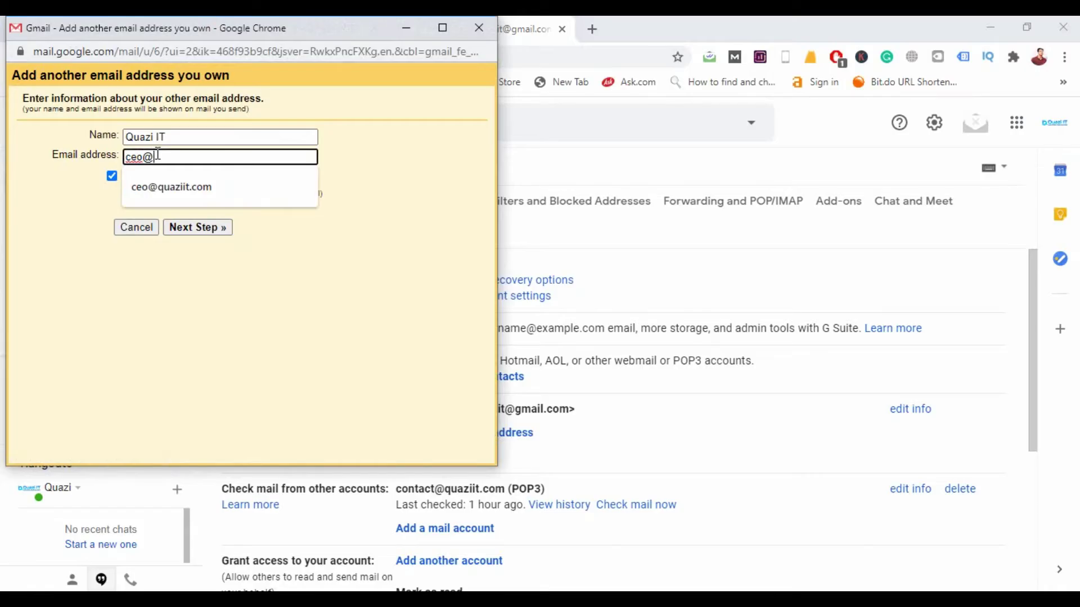
{"action": "left_click", "coordinate": [159, 180]}
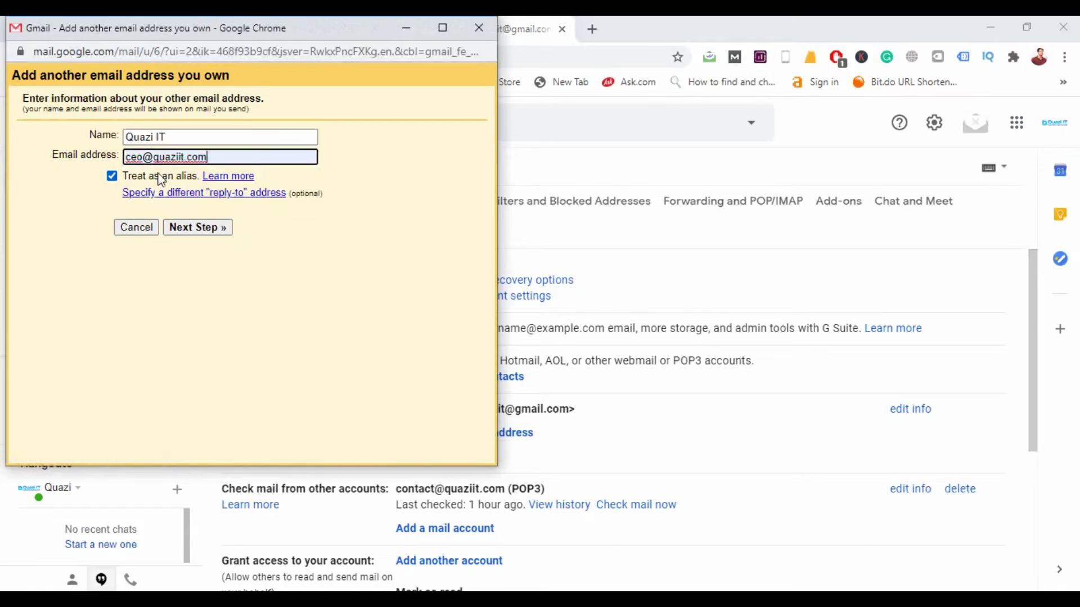
{"action": "left_click", "coordinate": [217, 232]}
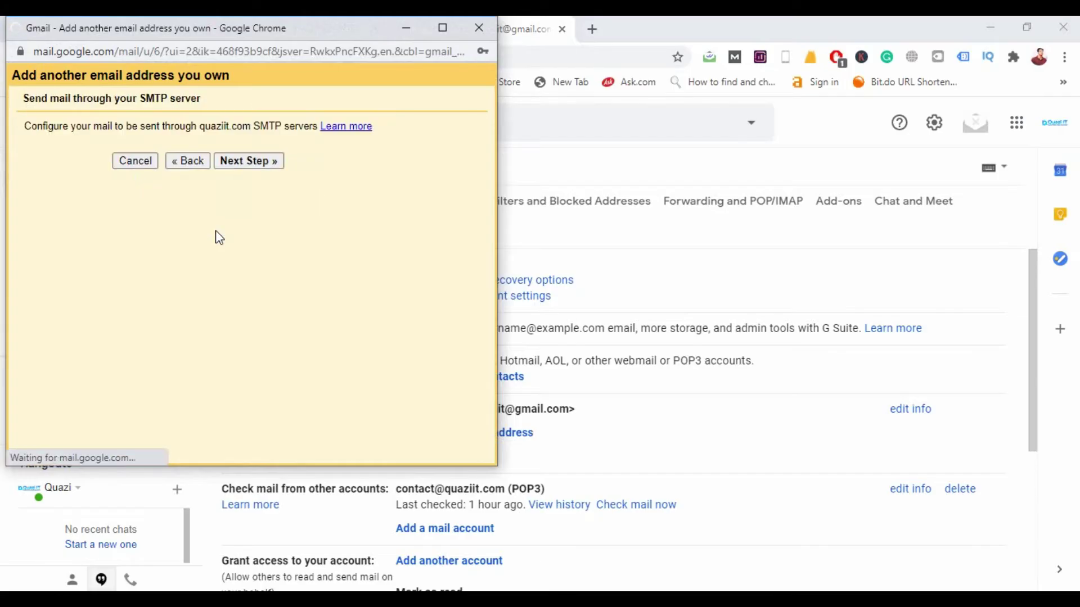
Step: Move the SMTP setup window aside and return to the webmail's manual settings
{"action": "left_click", "coordinate": [149, 197]}
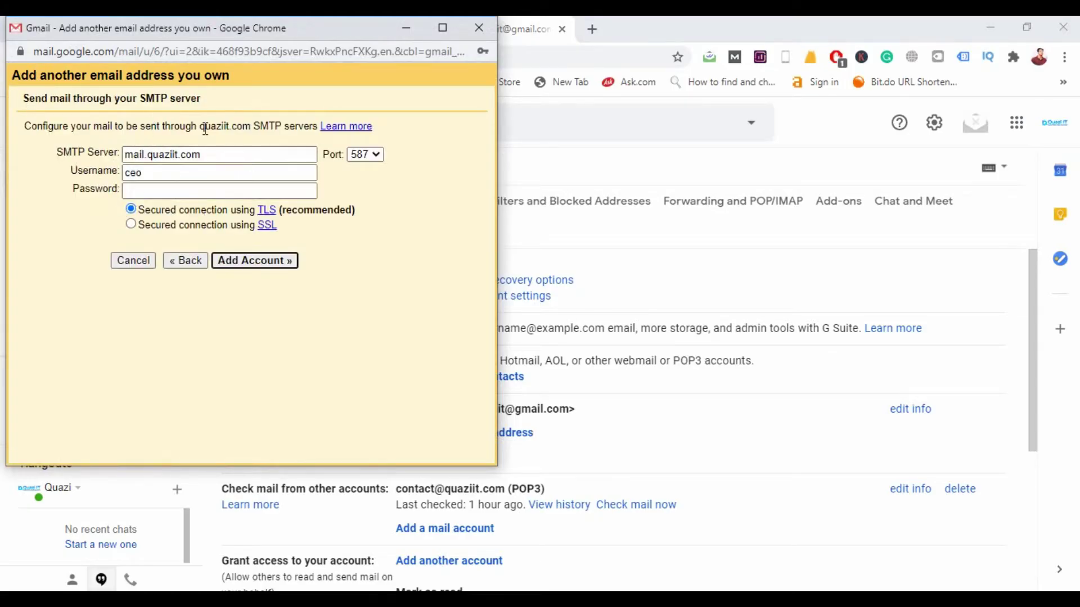
{"action": "left_click_drag", "start_coordinate": [284, 41], "coordinate": [289, 150]}
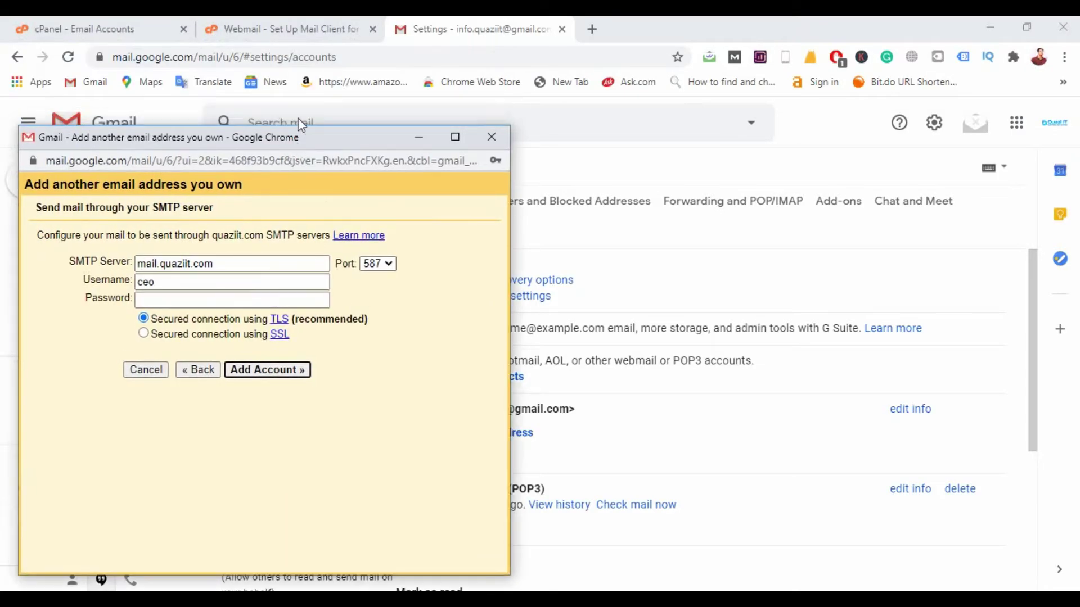
{"action": "left_click", "coordinate": [279, 31]}
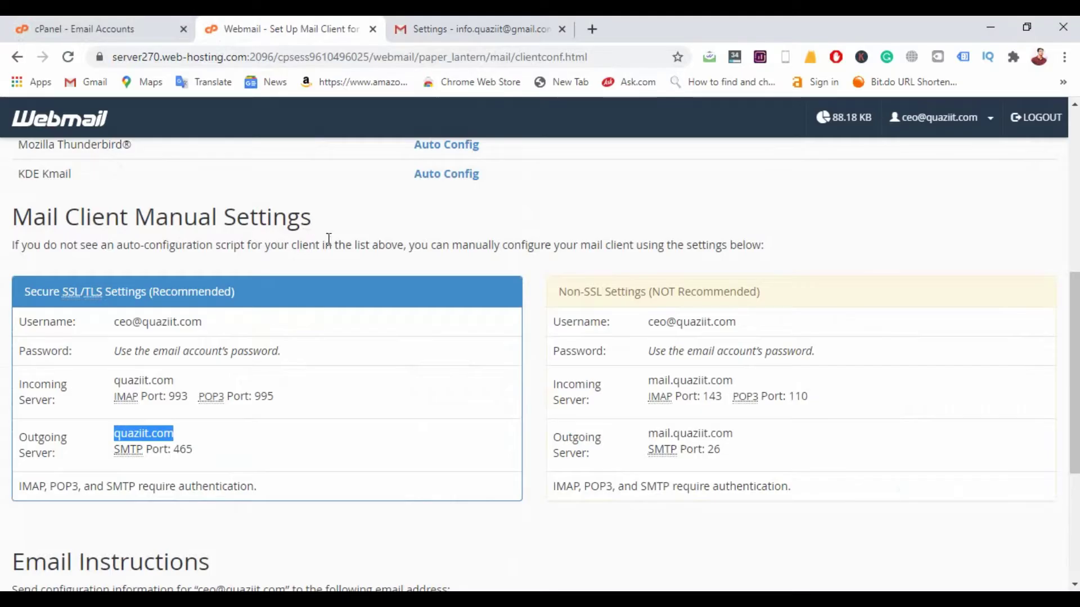
Step: Copy the outgoing server name quaziit.com from webmail and bring back the send-as setup window
{"action": "left_click", "coordinate": [264, 427]}
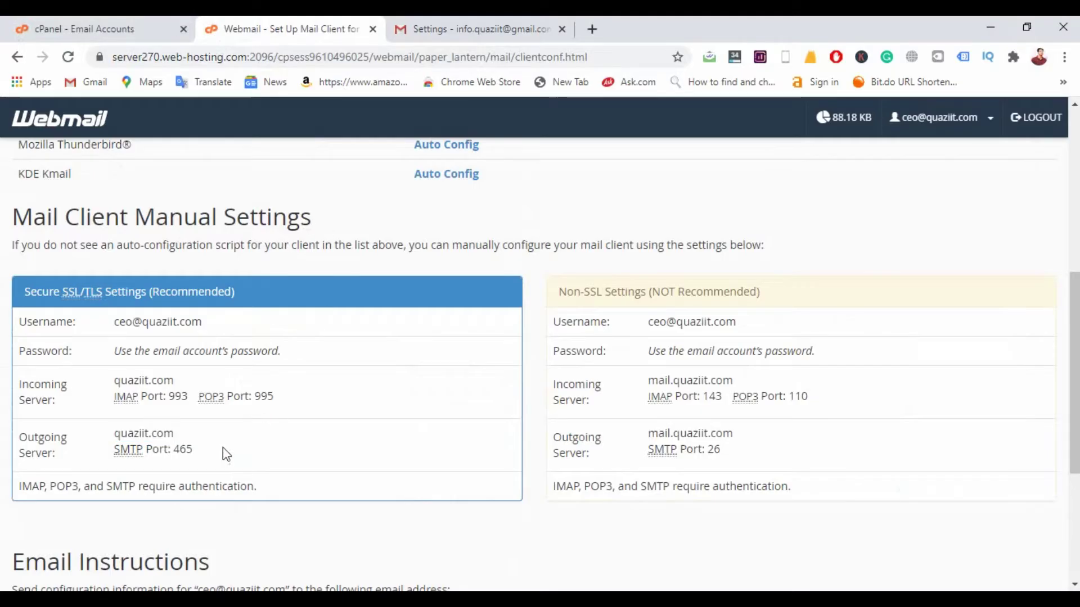
{"action": "double_click", "coordinate": [152, 434]}
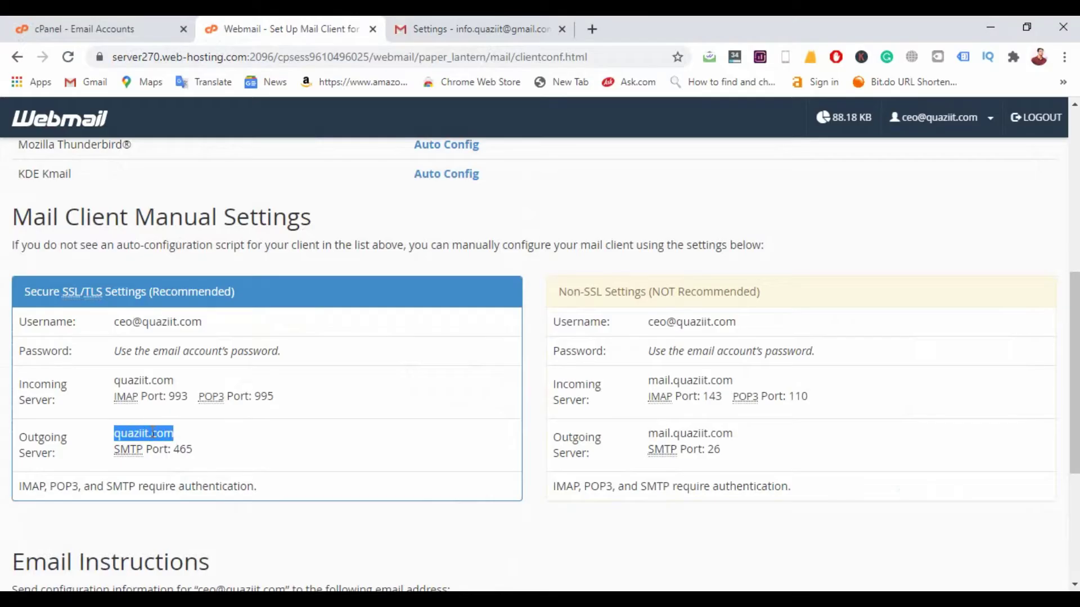
{"action": "left_click", "coordinate": [562, 590]}
{"action": "left_click", "coordinate": [573, 548]}
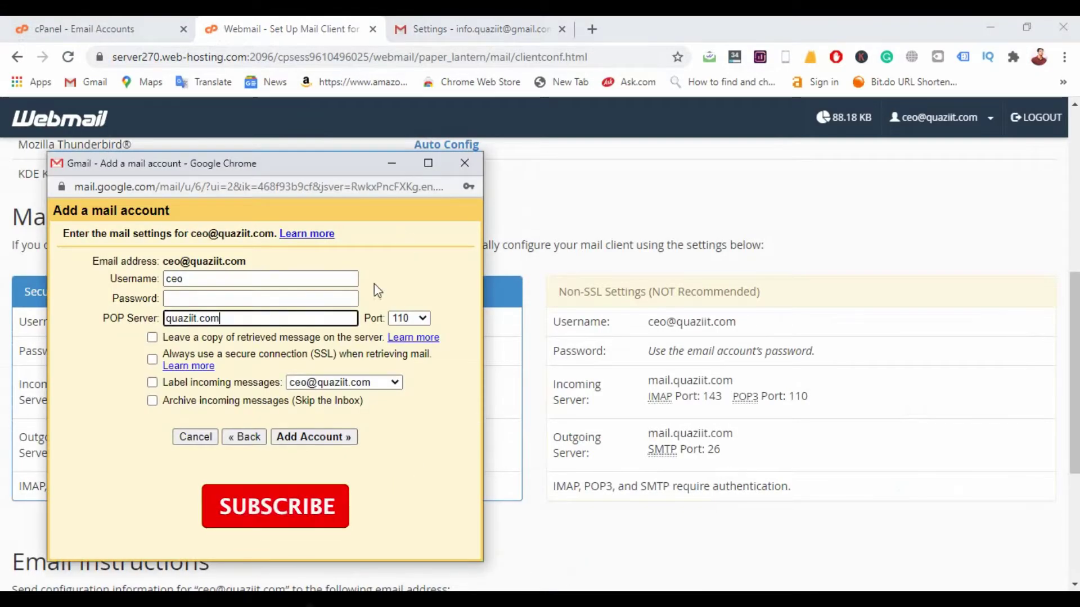
{"action": "left_click", "coordinate": [467, 165]}
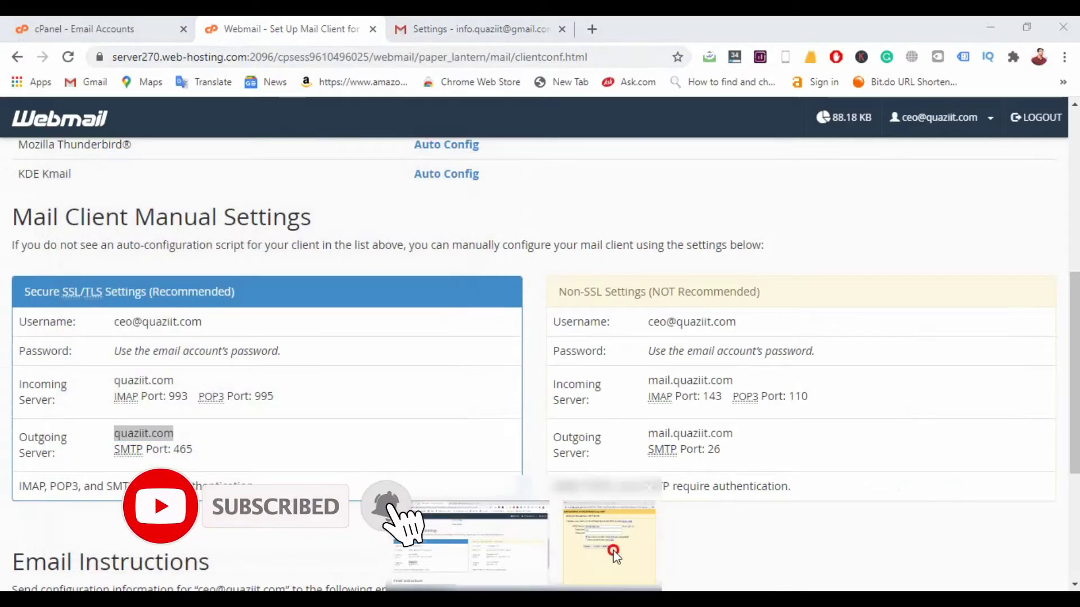
{"action": "left_click", "coordinate": [604, 539]}
{"action": "triple_click", "coordinate": [207, 262]}
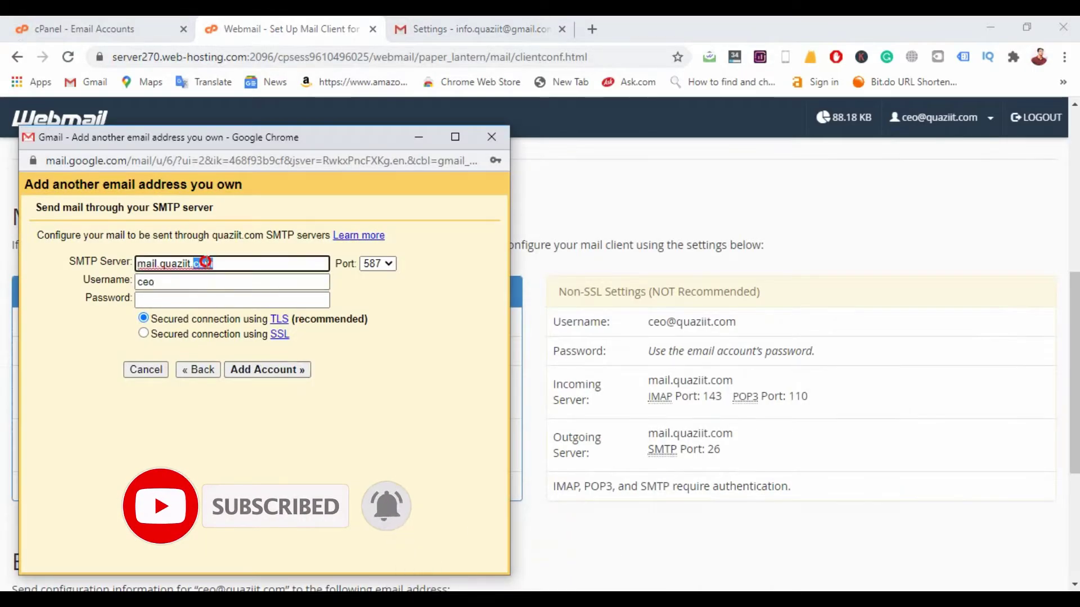
{"action": "type", "text": "quaziit.com"}
{"action": "left_click", "coordinate": [176, 282]}
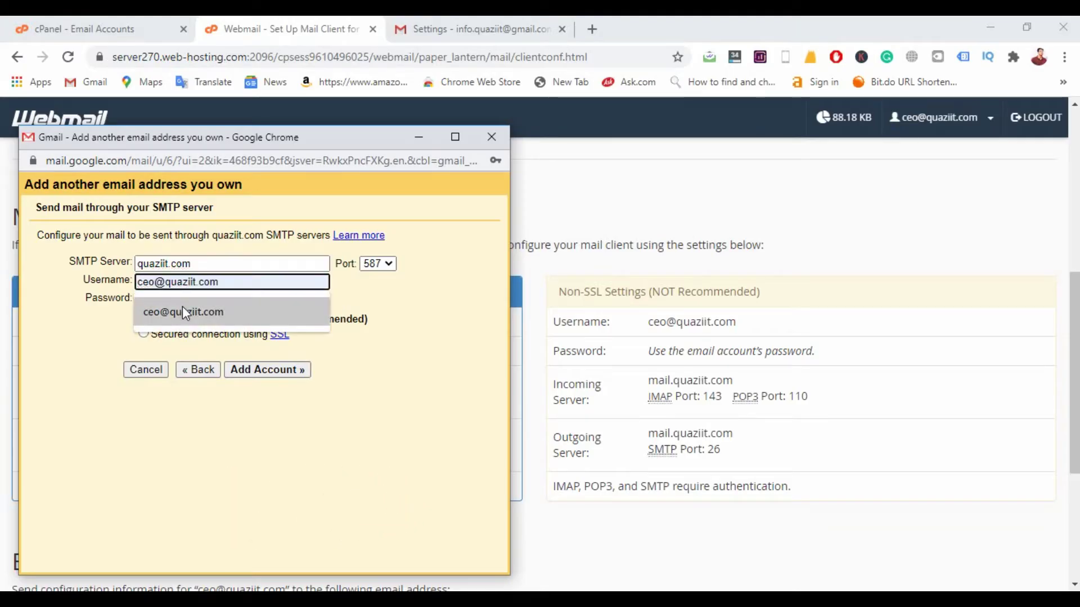
{"action": "left_click", "coordinate": [182, 307]}
{"action": "left_click", "coordinate": [178, 300]}
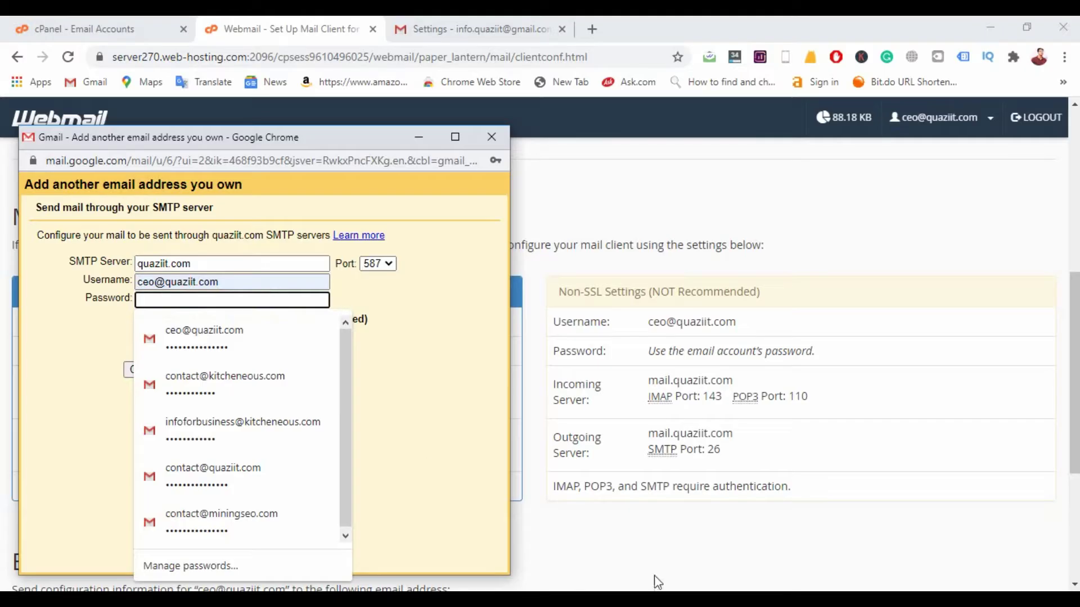
{"action": "left_click", "coordinate": [253, 299]}
{"action": "key", "text": "ctrl+v"}
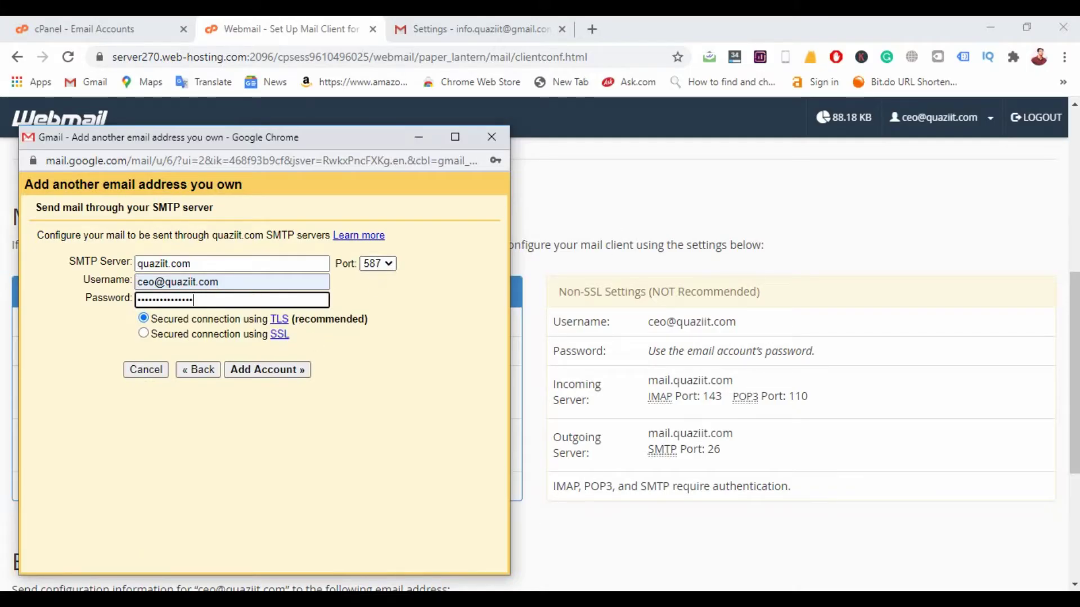
Step: Set the SMTP port to 465 with SSL and submit the account for verification
{"action": "left_click_drag", "start_coordinate": [339, 141], "coordinate": [669, 128]}
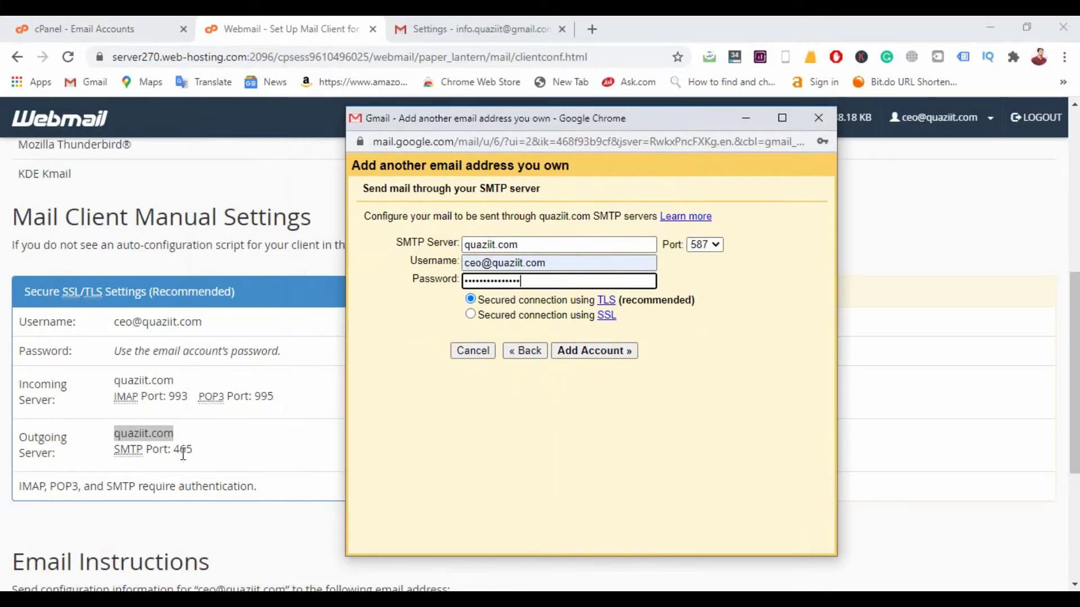
{"action": "left_click", "coordinate": [186, 453]}
{"action": "double_click", "coordinate": [185, 449]}
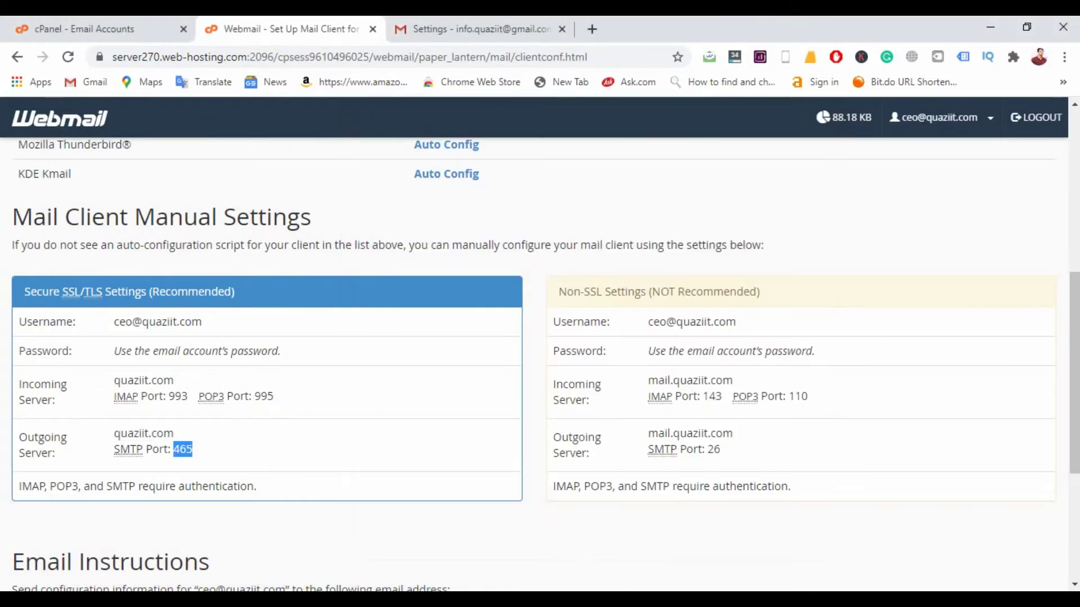
{"action": "left_click", "coordinate": [575, 590]}
{"action": "left_click", "coordinate": [604, 540]}
{"action": "left_click", "coordinate": [704, 244]}
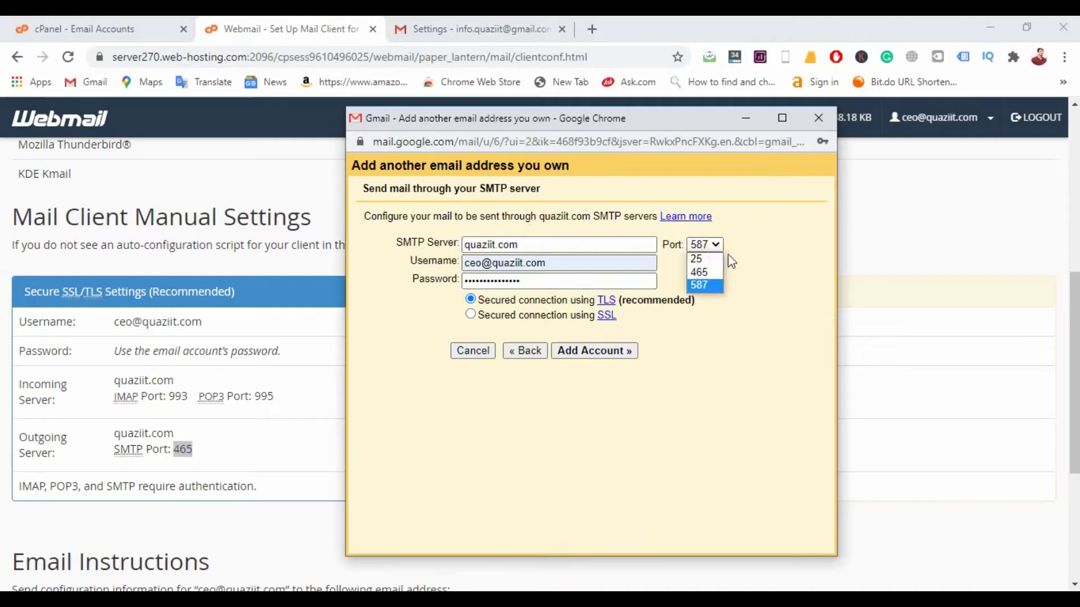
{"action": "left_click", "coordinate": [718, 273]}
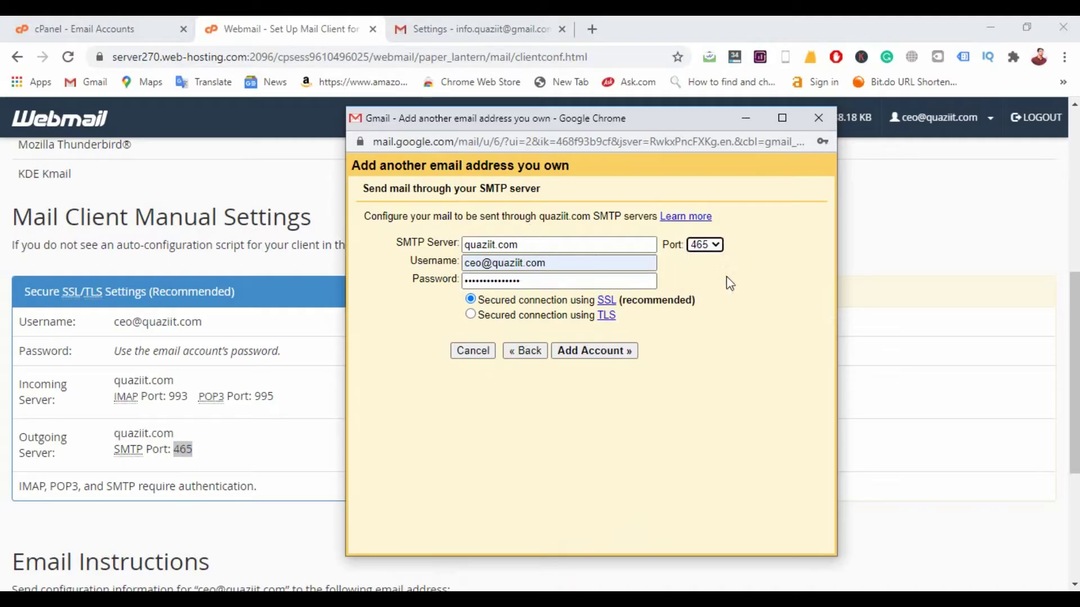
{"action": "left_click", "coordinate": [613, 353]}
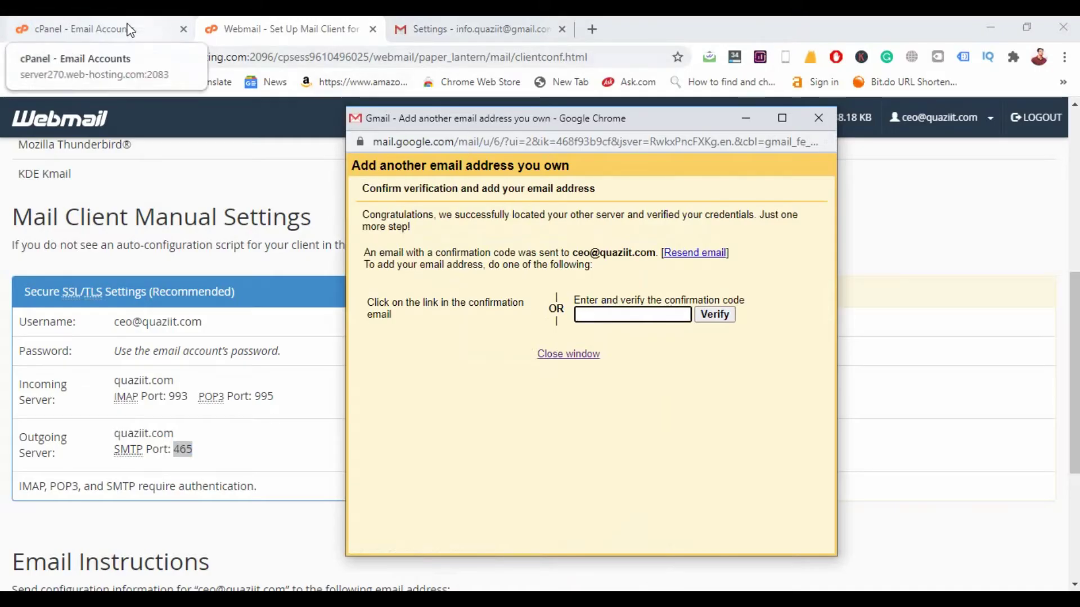
{"action": "left_click_drag", "start_coordinate": [699, 120], "coordinate": [862, 154]}
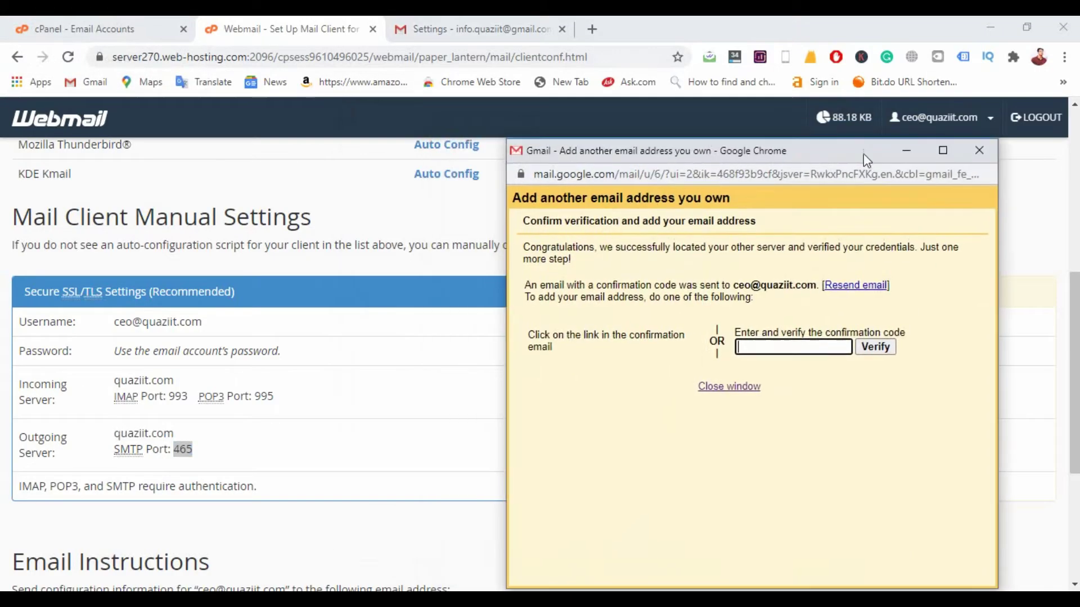
{"action": "left_click", "coordinate": [84, 27]}
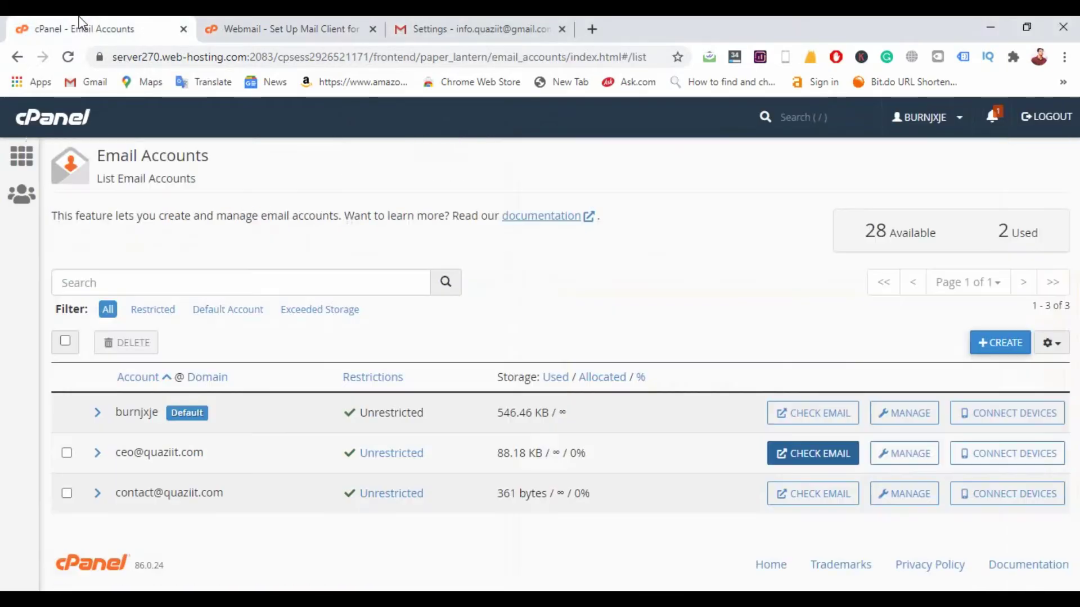
{"action": "left_click", "coordinate": [805, 460]}
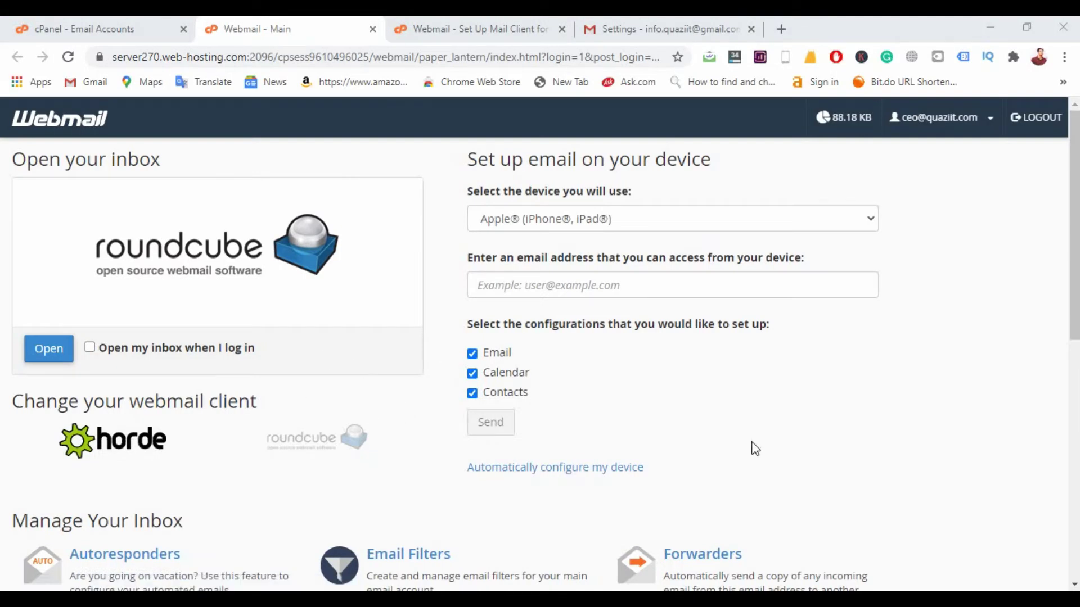
{"action": "scroll", "coordinate": [732, 398], "scroll_direction": "down", "scroll_amount": 9}
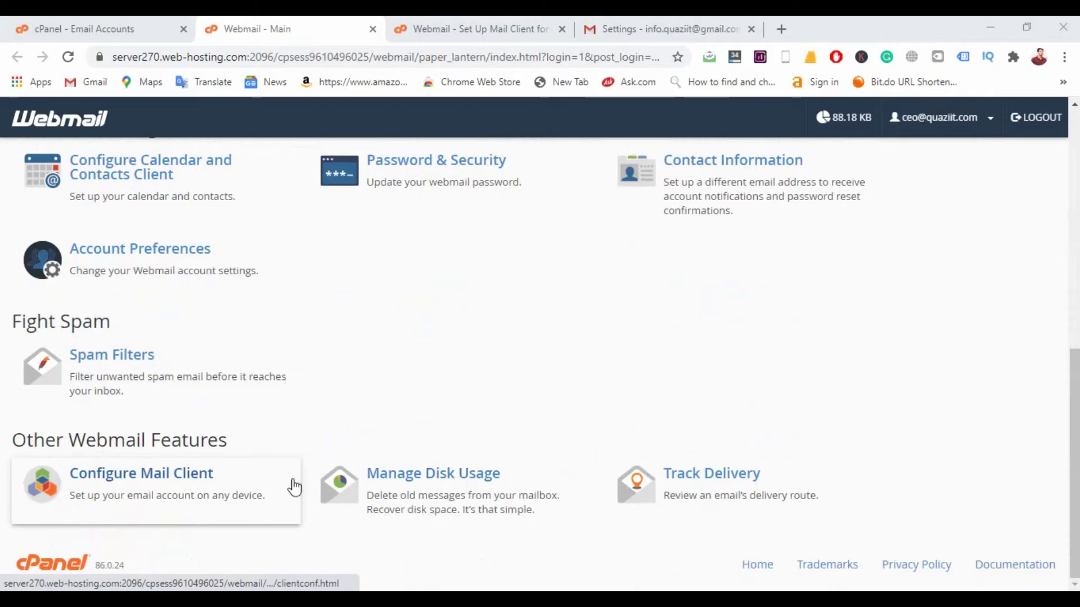
{"action": "scroll", "coordinate": [460, 497], "scroll_direction": "up", "scroll_amount": 7}
{"action": "scroll", "coordinate": [460, 498], "scroll_direction": "up", "scroll_amount": 1}
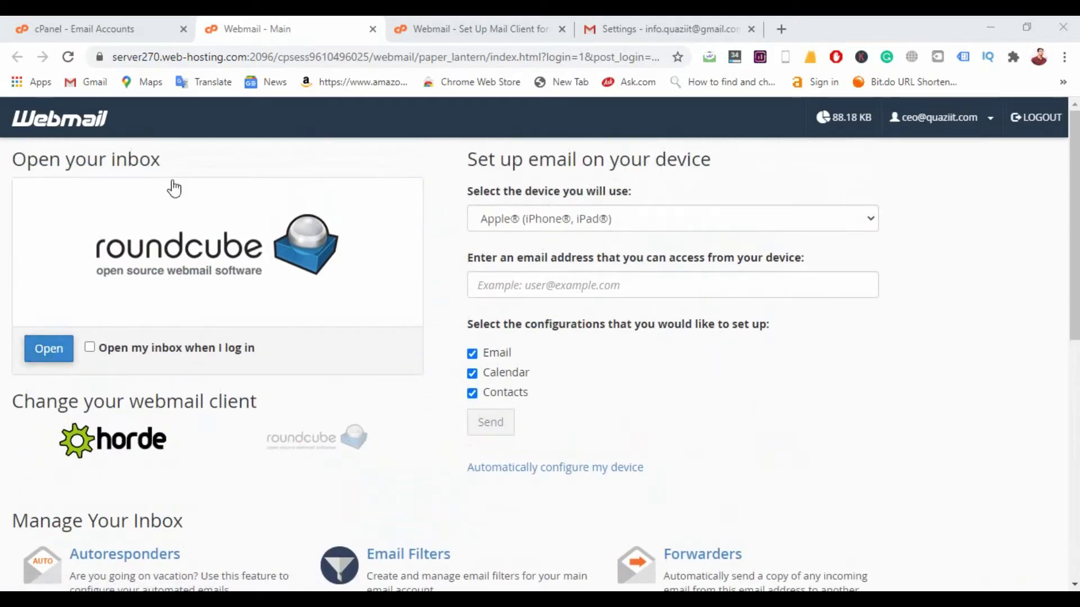
{"action": "left_click", "coordinate": [48, 353]}
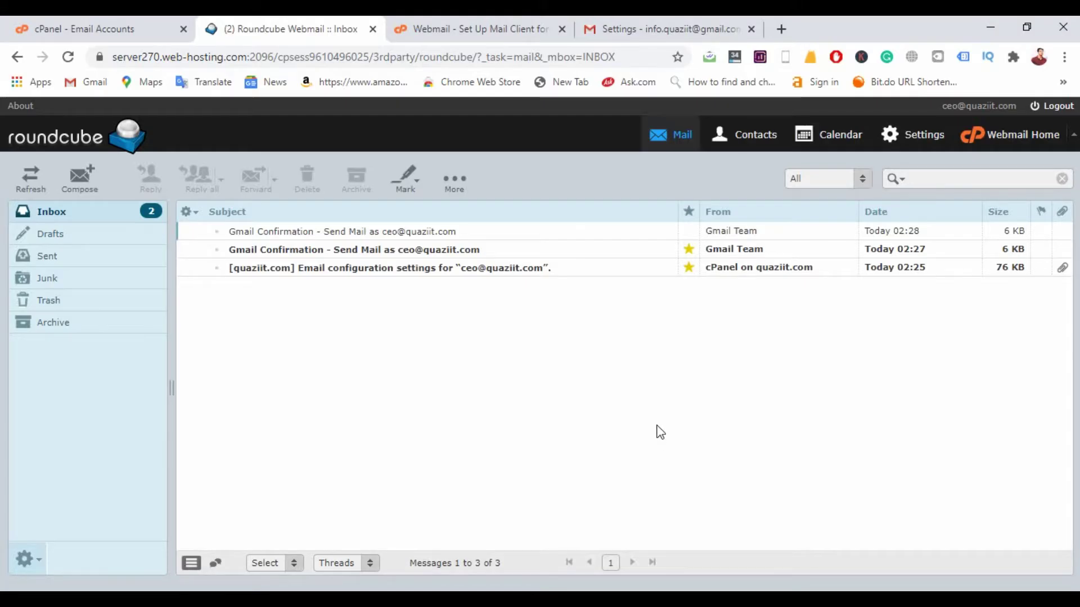
{"action": "left_click", "coordinate": [42, 180]}
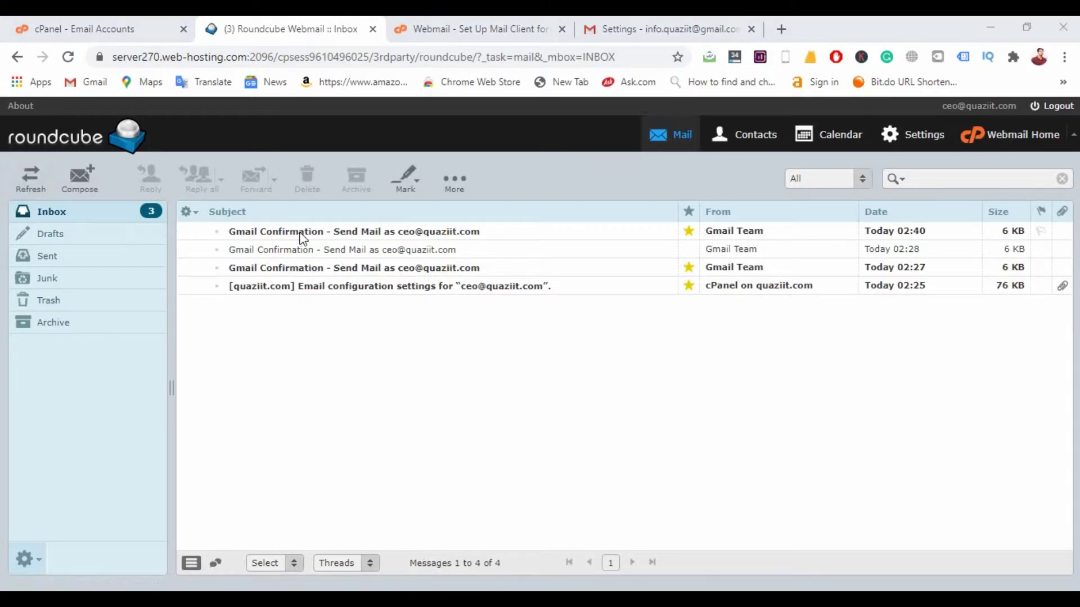
{"action": "double_click", "coordinate": [387, 233]}
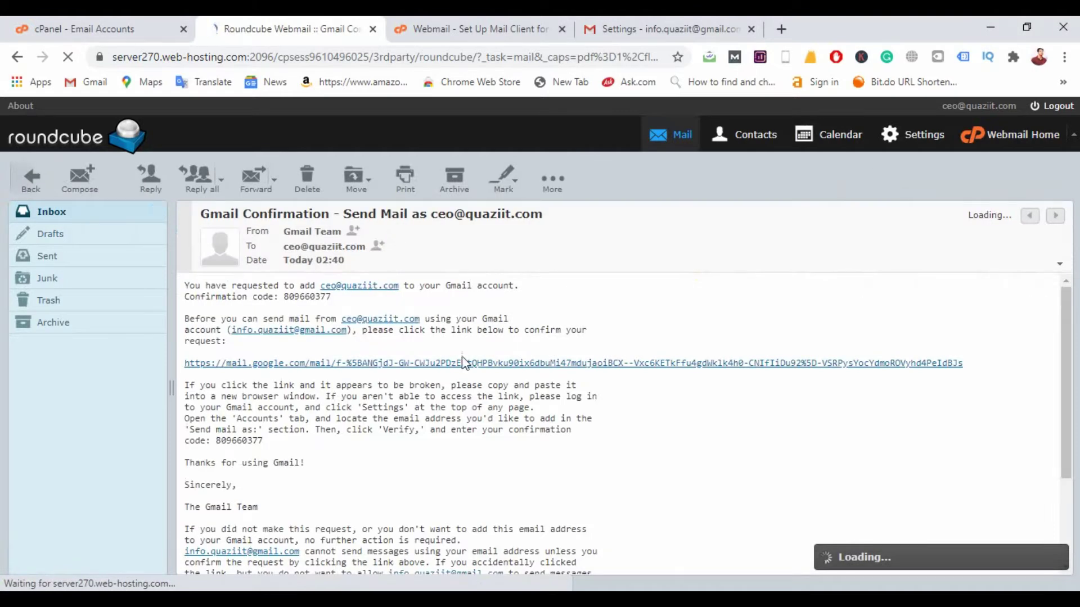
{"action": "double_click", "coordinate": [311, 297]}
{"action": "key", "text": "ctrl+c"}
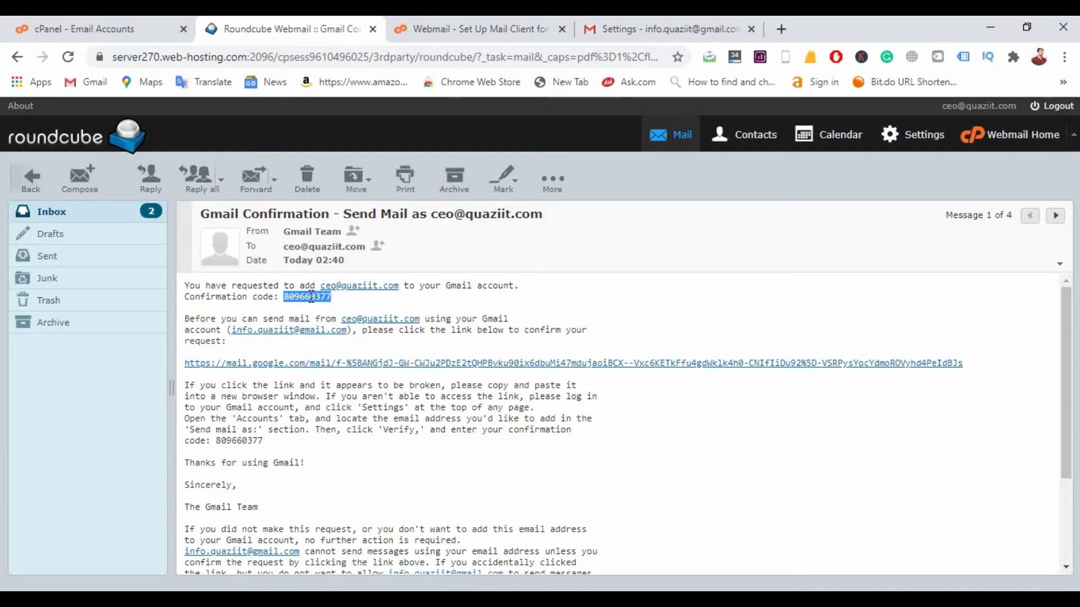
{"action": "key", "text": "alt+Tab"}
{"action": "left_click", "coordinate": [755, 342]}
{"action": "key", "text": "ctrl+v"}
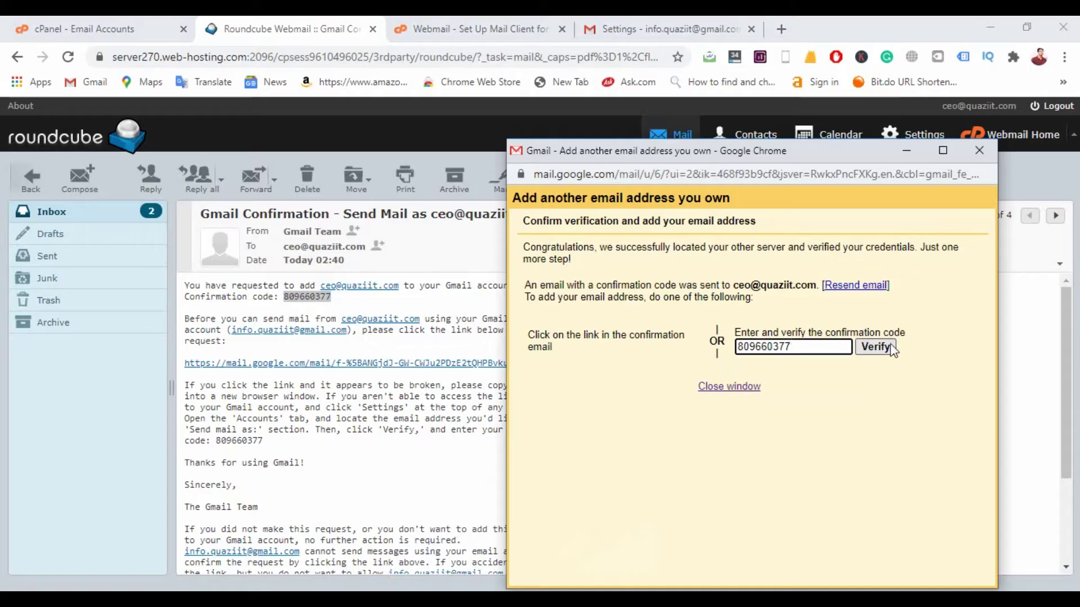
{"action": "left_click", "coordinate": [887, 347]}
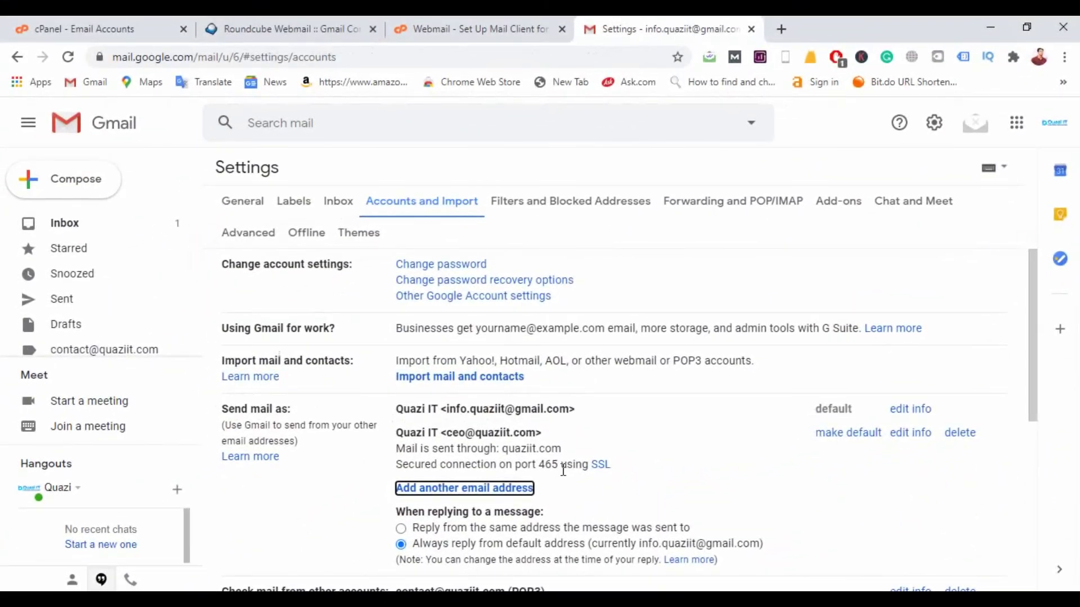
{"action": "scroll", "coordinate": [563, 470], "scroll_direction": "down", "scroll_amount": 2}
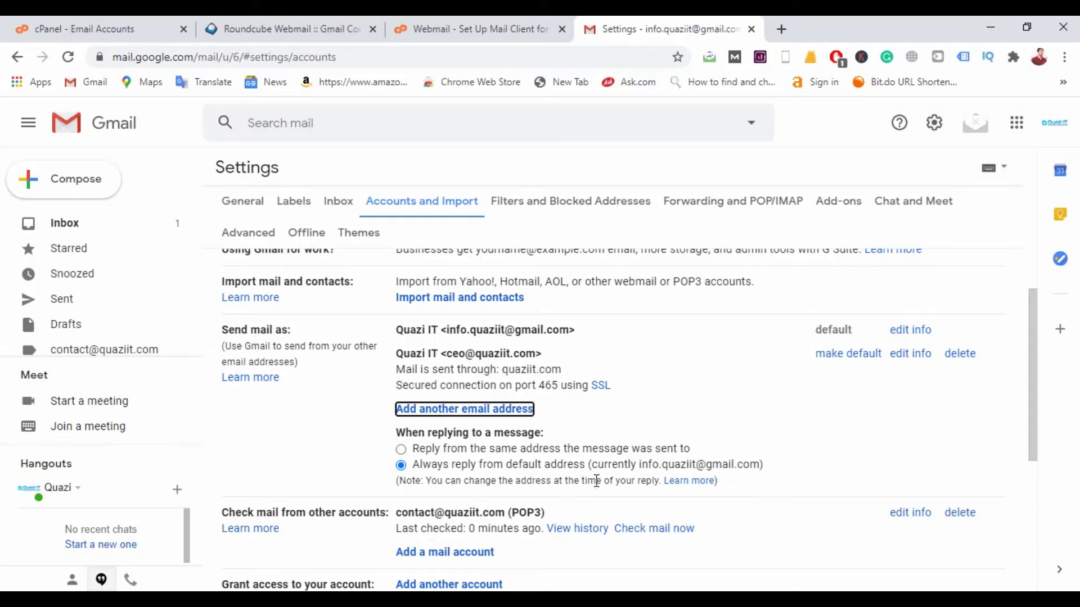
Step: Scroll to Check mail from other accounts and choose Add a mail account
{"action": "scroll", "coordinate": [596, 481], "scroll_direction": "down", "scroll_amount": 2}
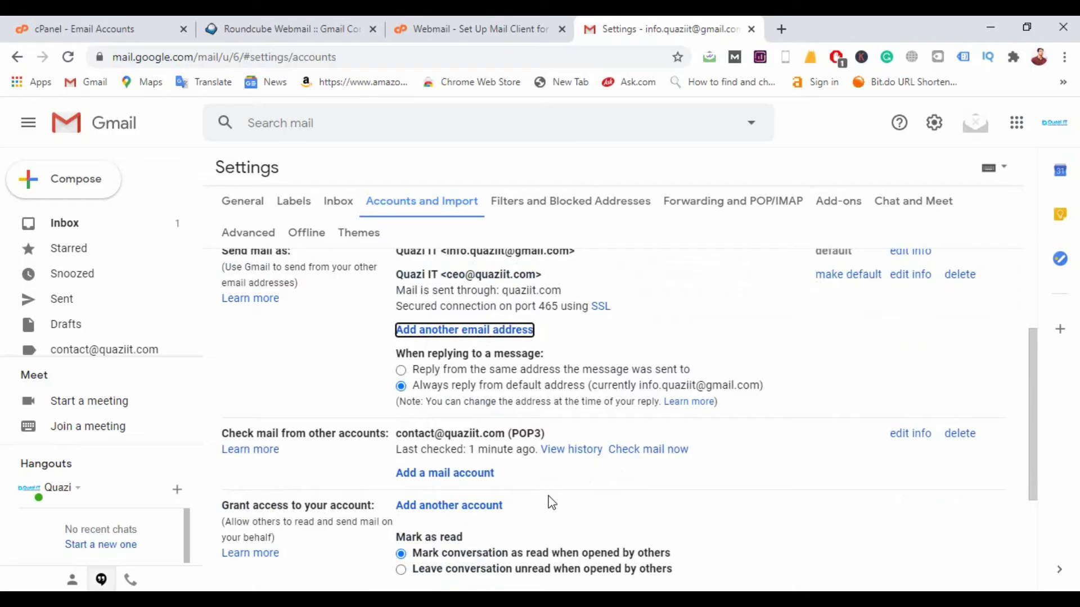
{"action": "left_click", "coordinate": [483, 478]}
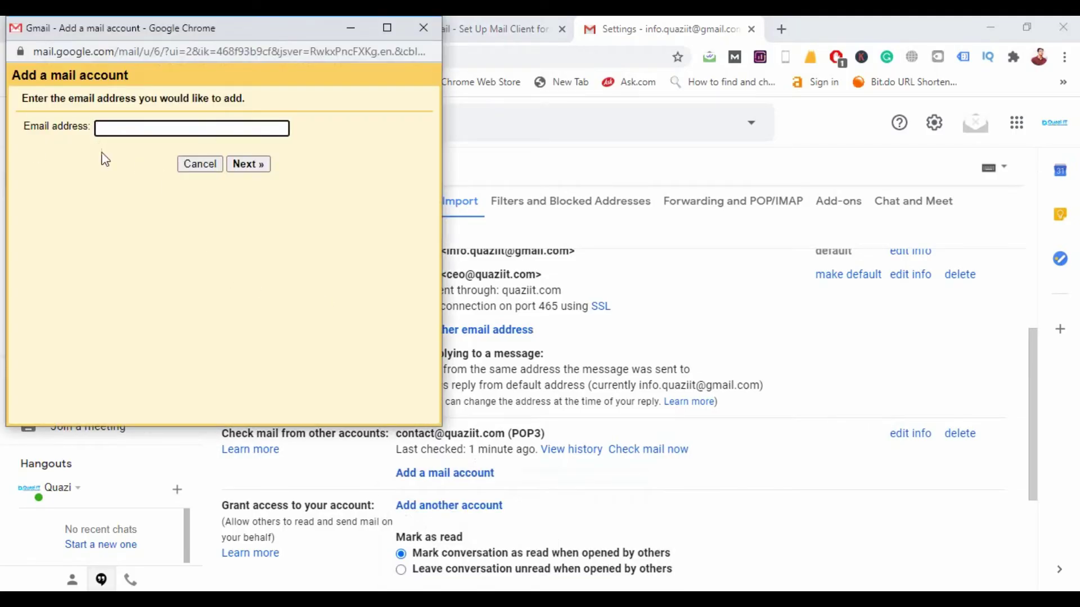
{"action": "left_click", "coordinate": [130, 129]}
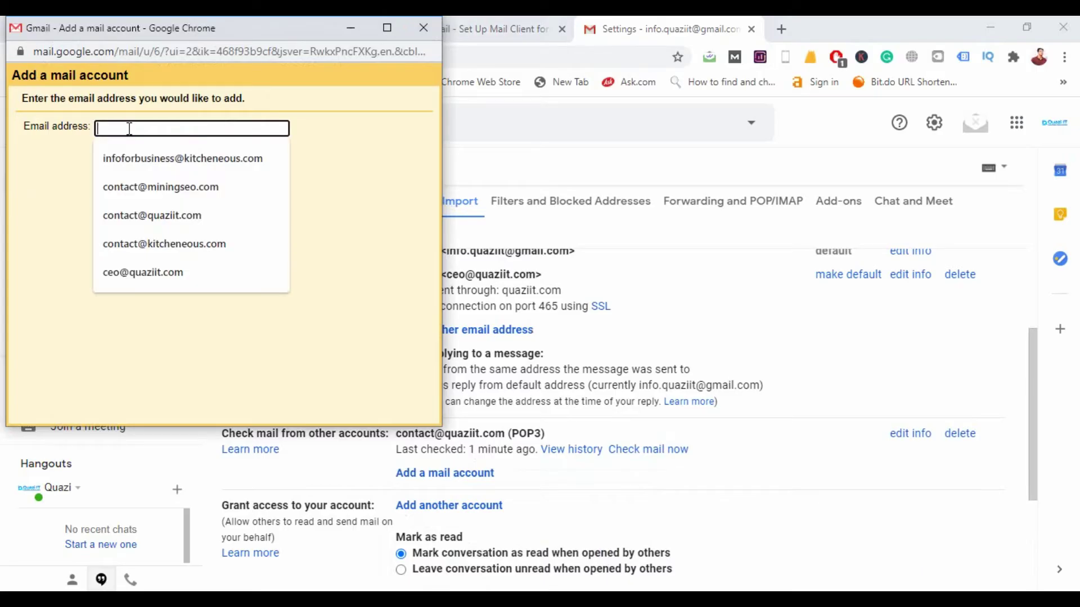
{"action": "left_click", "coordinate": [182, 276]}
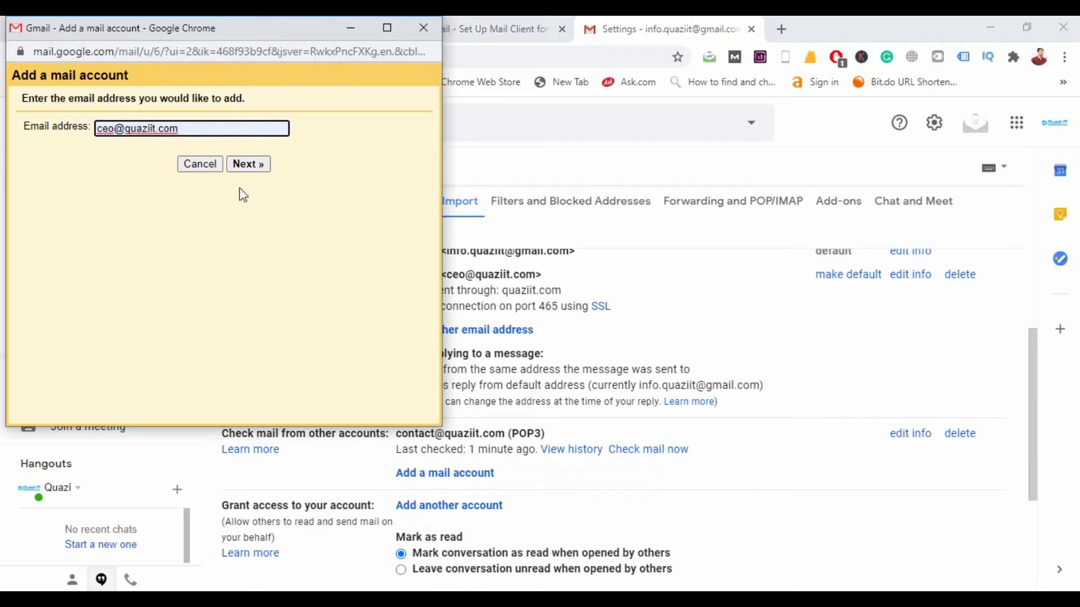
{"action": "left_click", "coordinate": [251, 165]}
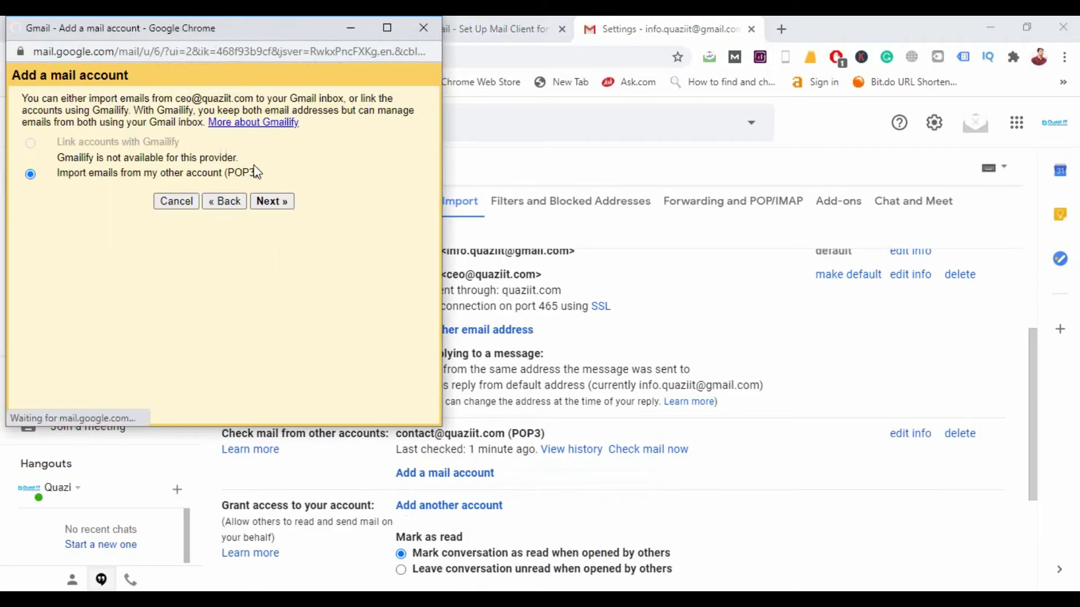
{"action": "left_click", "coordinate": [278, 201]}
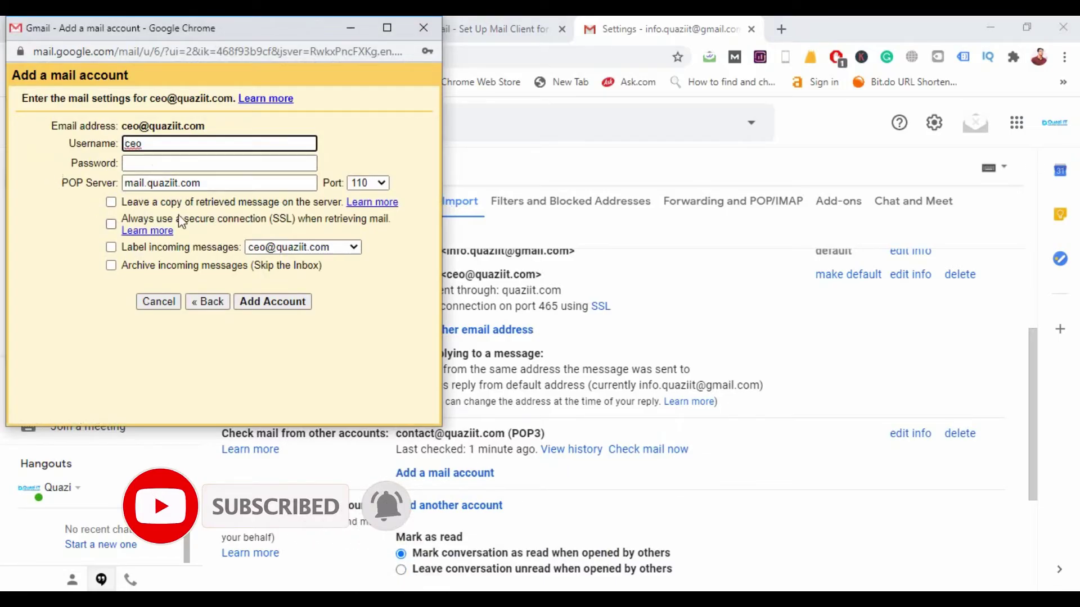
{"action": "left_click_drag", "start_coordinate": [244, 29], "coordinate": [359, 213]}
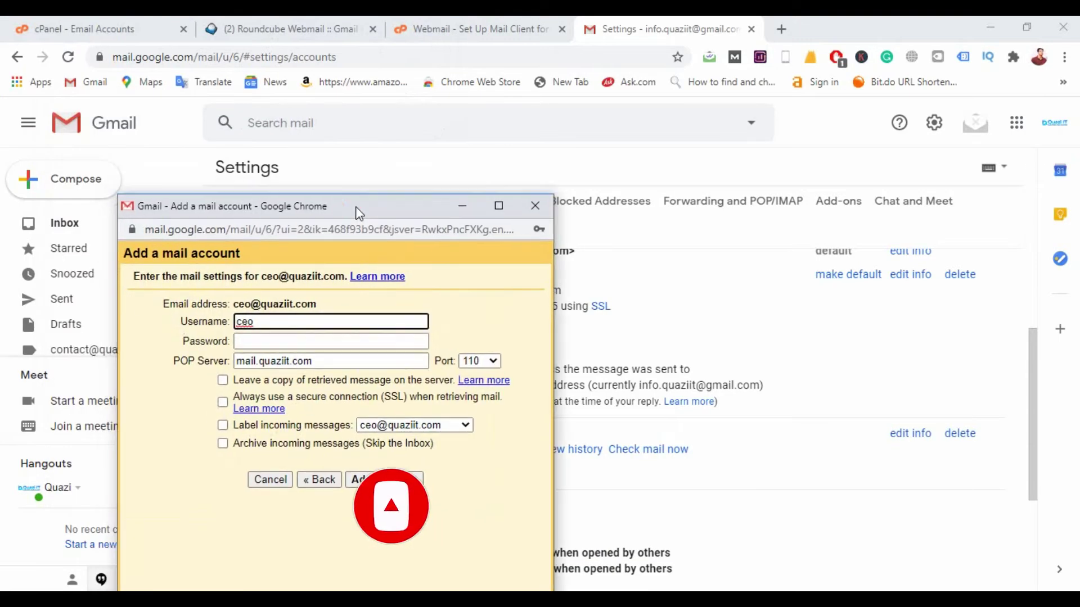
{"action": "left_click", "coordinate": [475, 28]}
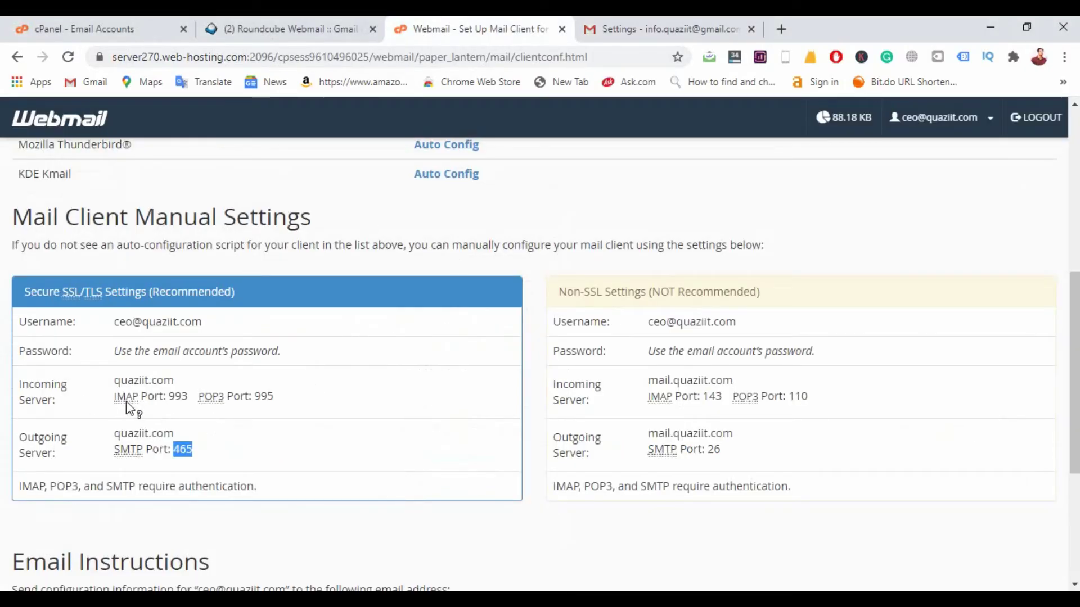
Step: Copy the incoming server name quaziit.com and fill in the POP account password
{"action": "double_click", "coordinate": [161, 381]}
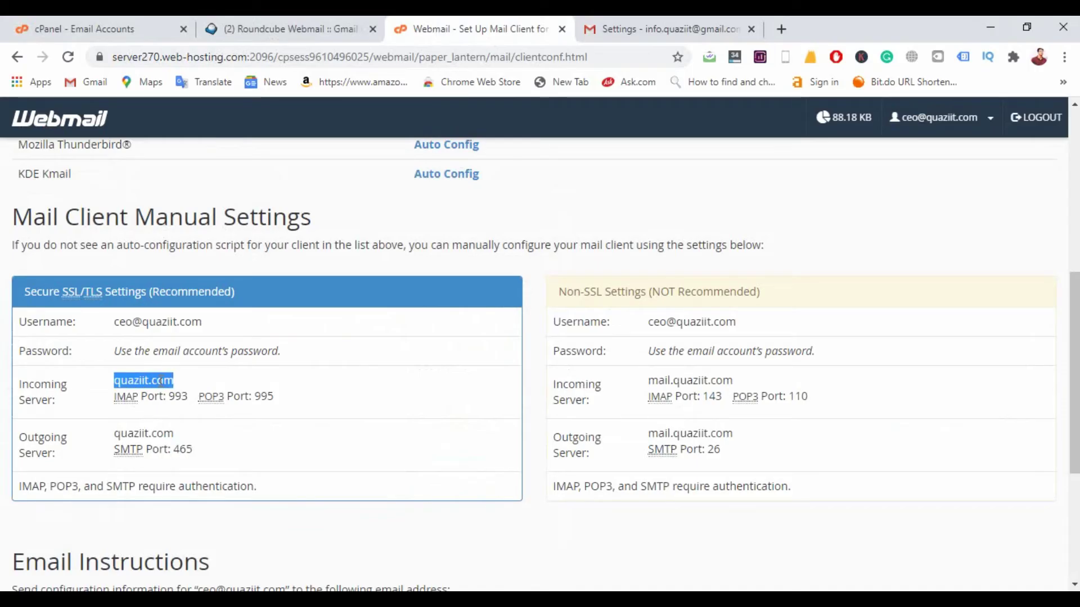
{"action": "left_click", "coordinate": [590, 559]}
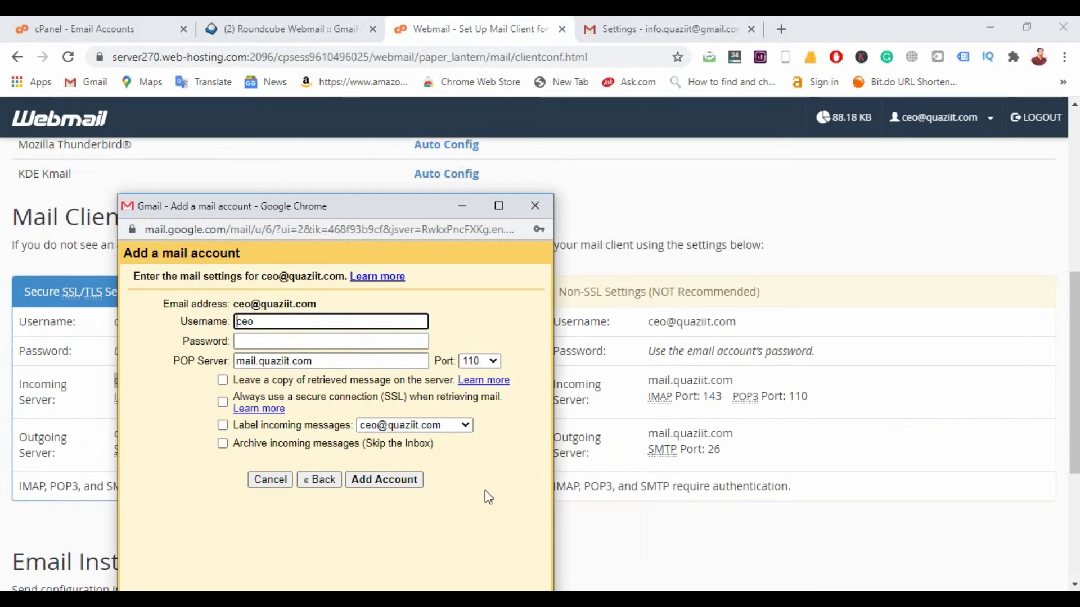
{"action": "left_click", "coordinate": [284, 340]}
{"action": "left_click", "coordinate": [386, 325]}
{"action": "double_click", "coordinate": [304, 363]}
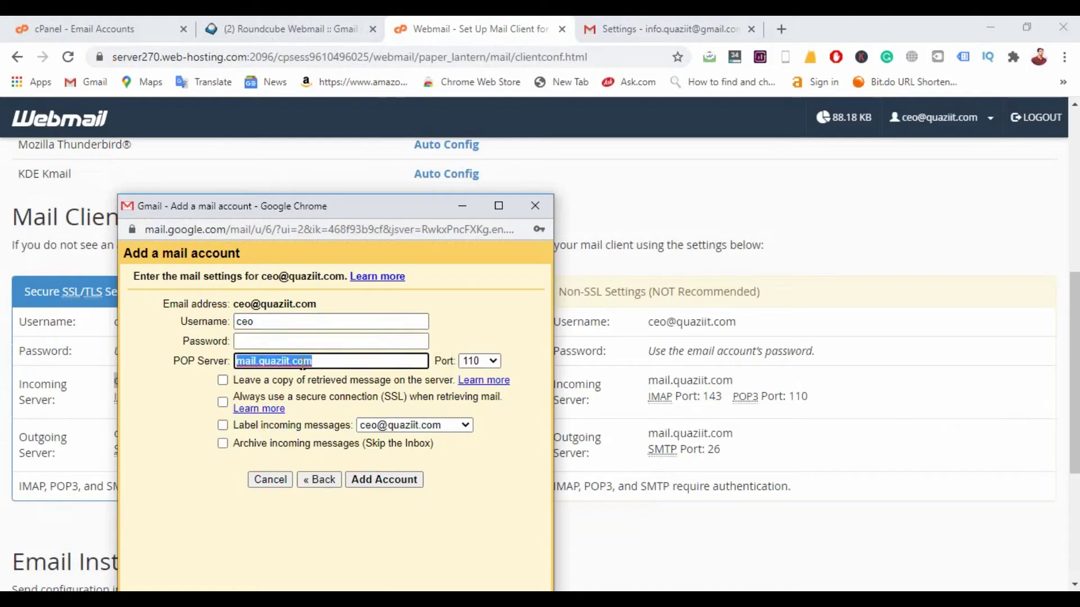
{"action": "left_click", "coordinate": [304, 363]}
{"action": "left_click", "coordinate": [262, 342]}
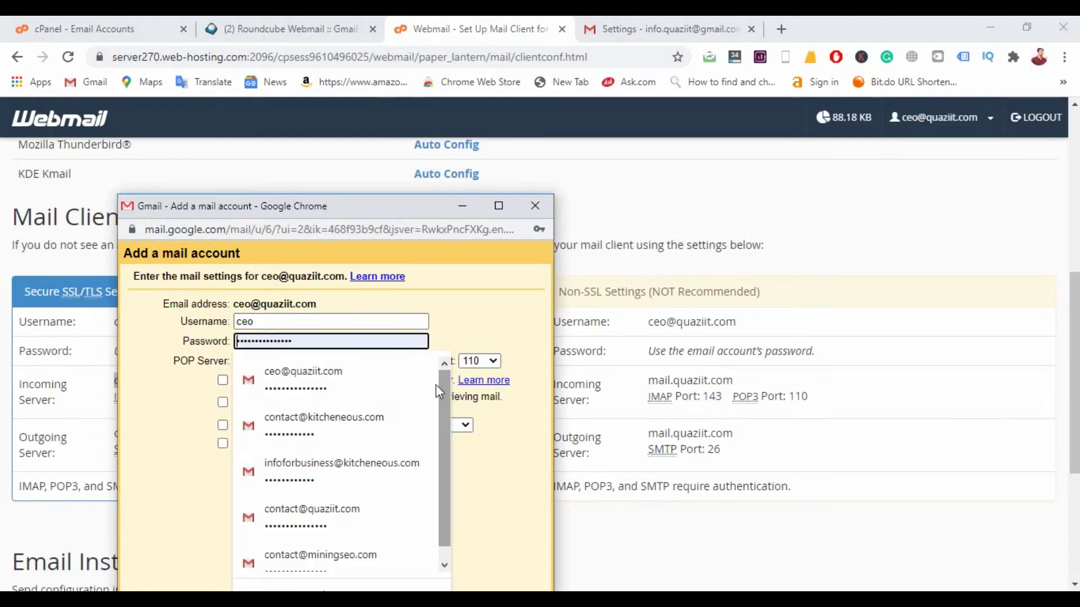
{"action": "left_click", "coordinate": [325, 363]}
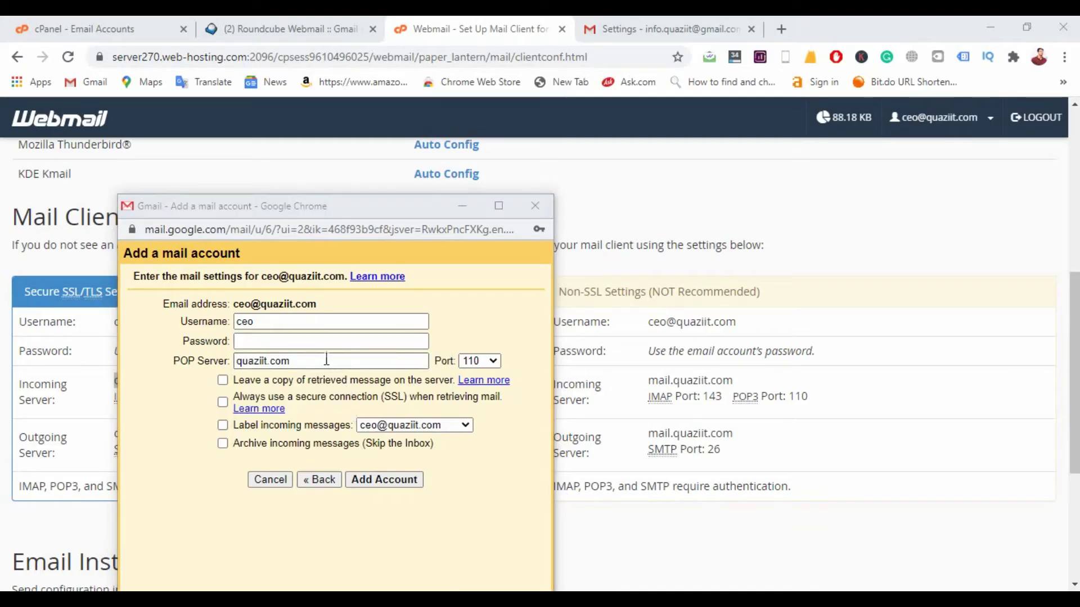
{"action": "left_click", "coordinate": [319, 342]}
{"action": "key", "text": "ctrl+v"}
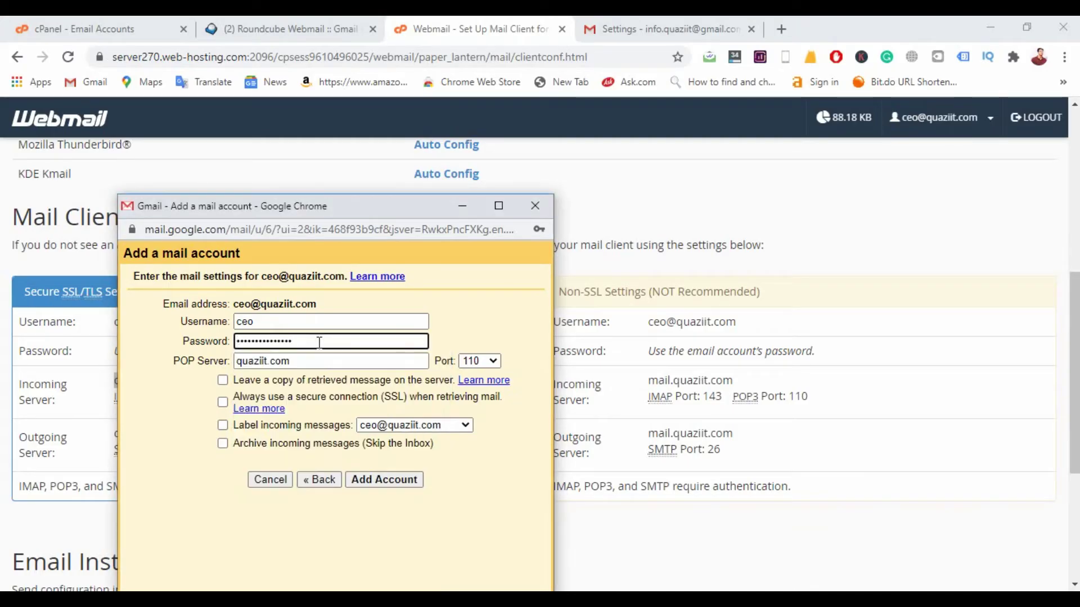
{"action": "triple_click", "coordinate": [274, 303]}
{"action": "key", "text": "ctrl+c"}
{"action": "double_click", "coordinate": [284, 328]}
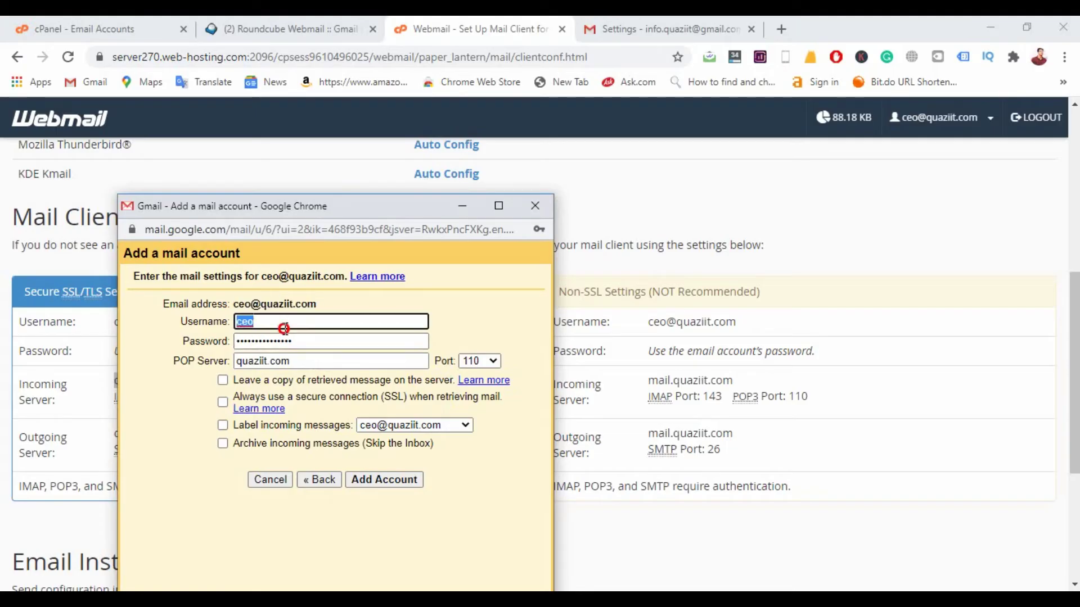
{"action": "key", "text": "ctrl+v"}
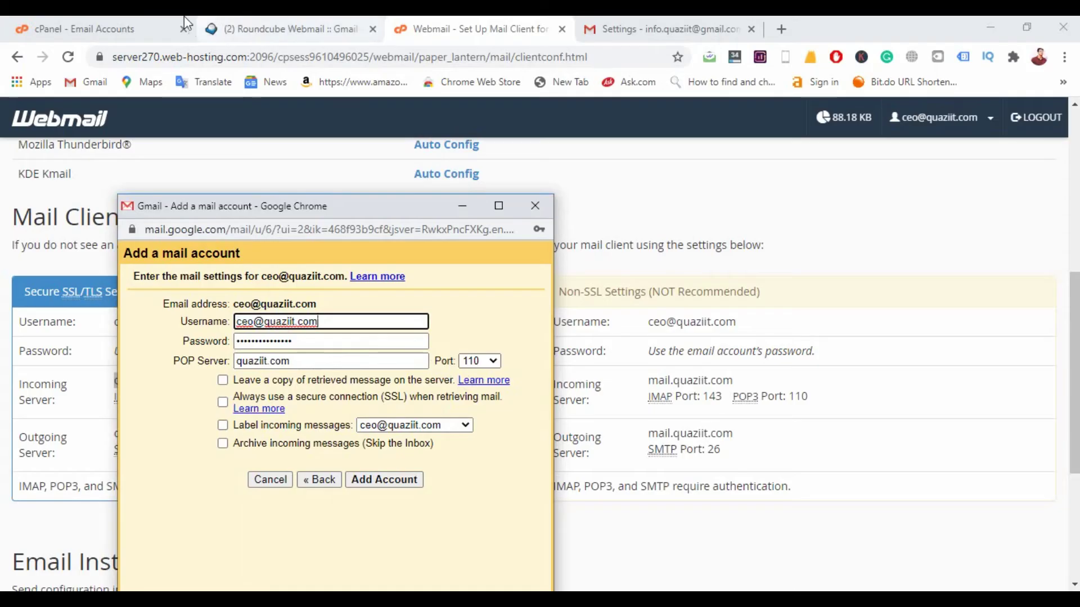
{"action": "left_click", "coordinate": [149, 23]}
{"action": "left_click", "coordinate": [353, 28]}
{"action": "left_click", "coordinate": [472, 26]}
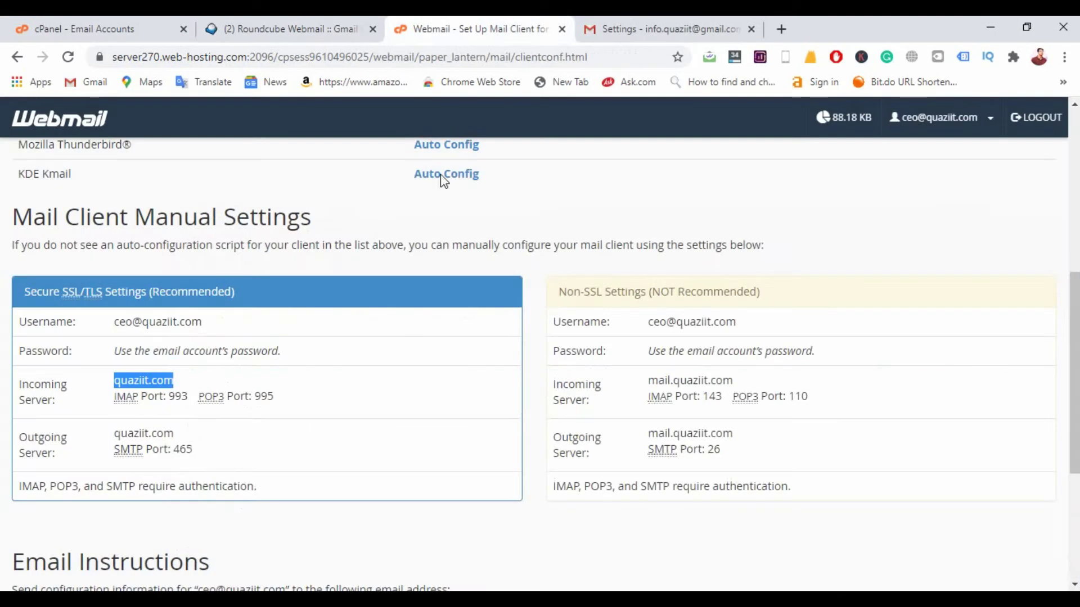
{"action": "left_click", "coordinate": [268, 400]}
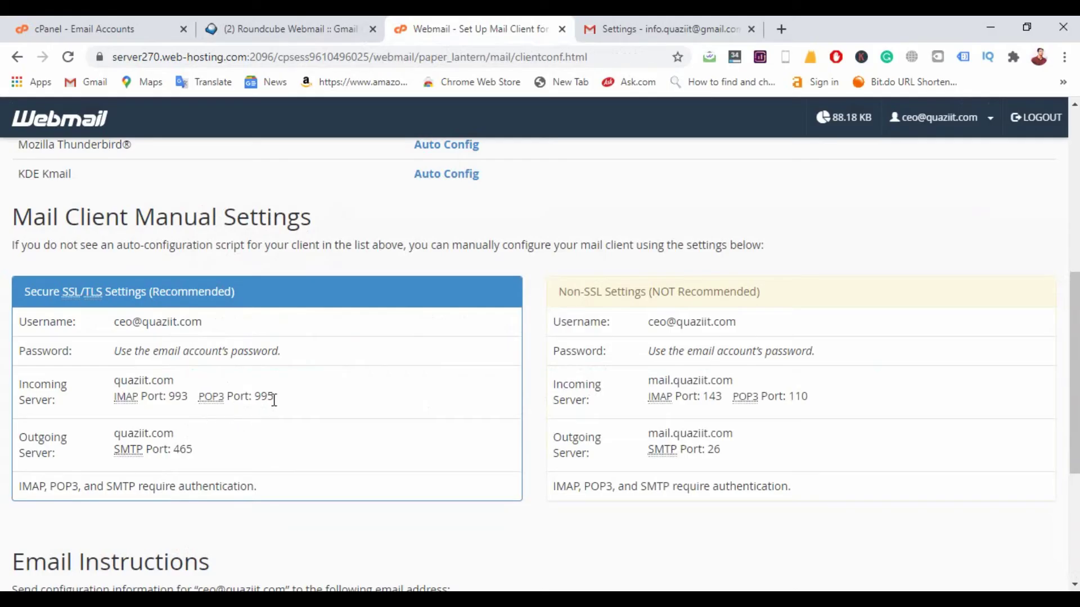
{"action": "mouse_move", "coordinate": [610, 588]}
{"action": "left_click", "coordinate": [610, 557]}
{"action": "left_click", "coordinate": [479, 360]}
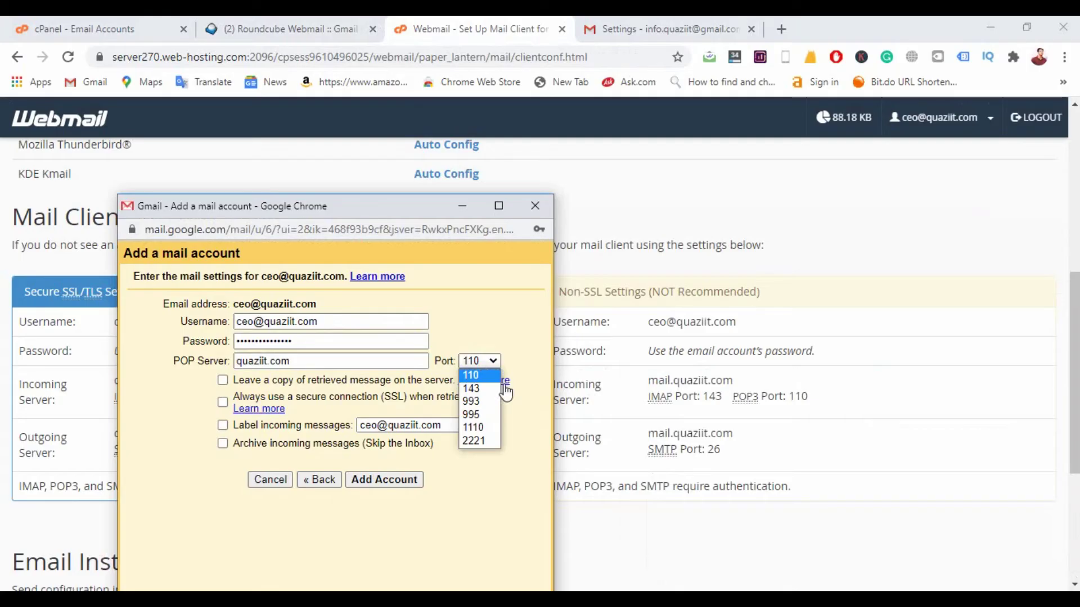
{"action": "left_click", "coordinate": [482, 415]}
{"action": "left_click", "coordinate": [421, 210]}
{"action": "left_click_drag", "start_coordinate": [421, 210], "coordinate": [453, 224]}
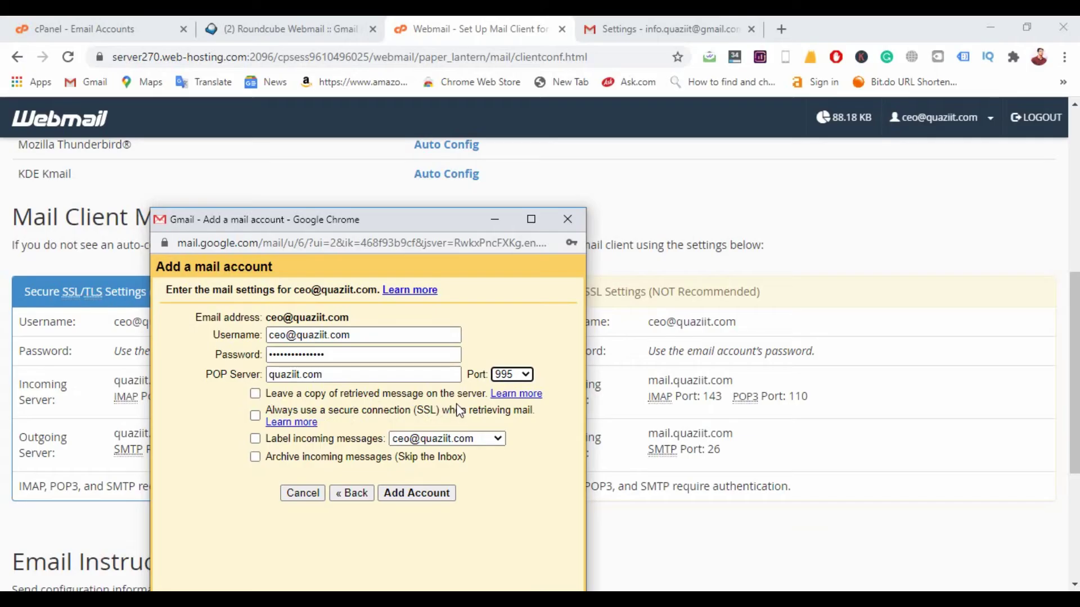
{"action": "left_click", "coordinate": [255, 440]}
{"action": "left_click", "coordinate": [256, 393]}
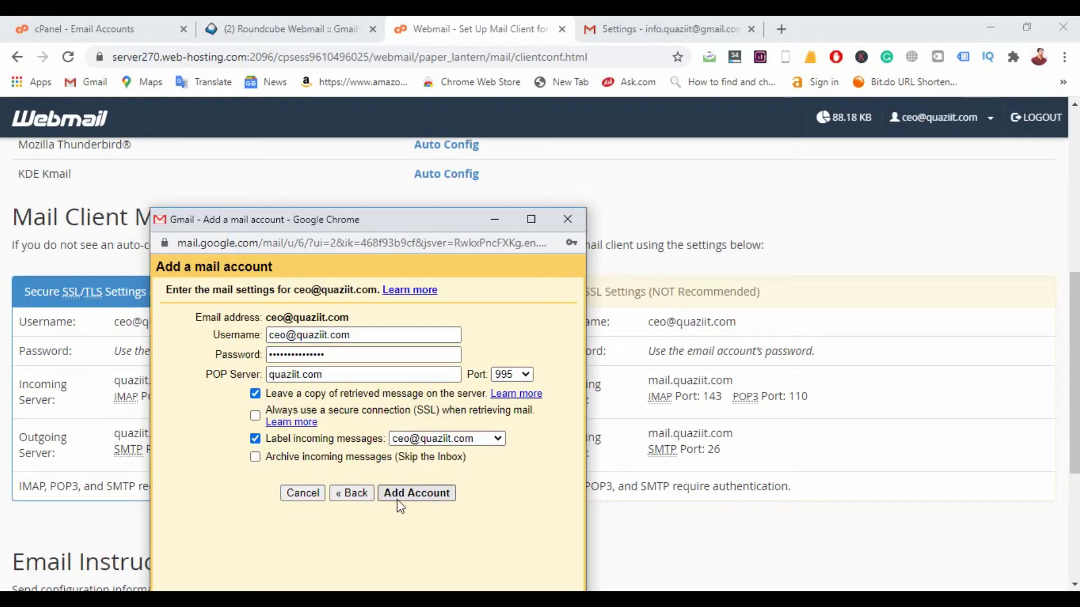
{"action": "left_click", "coordinate": [432, 495]}
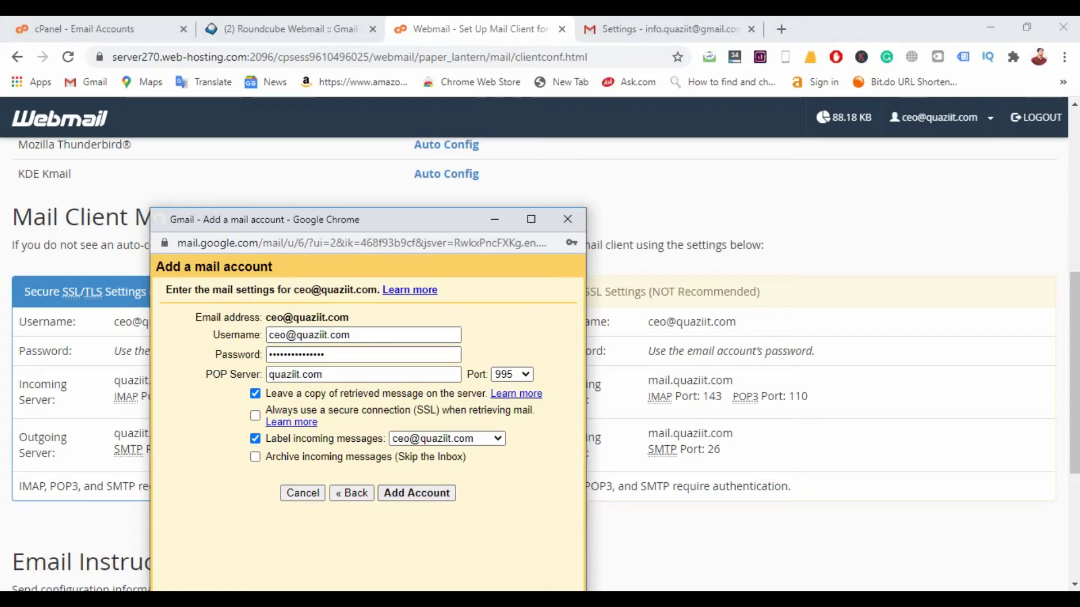
{"action": "left_click", "coordinate": [584, 513]}
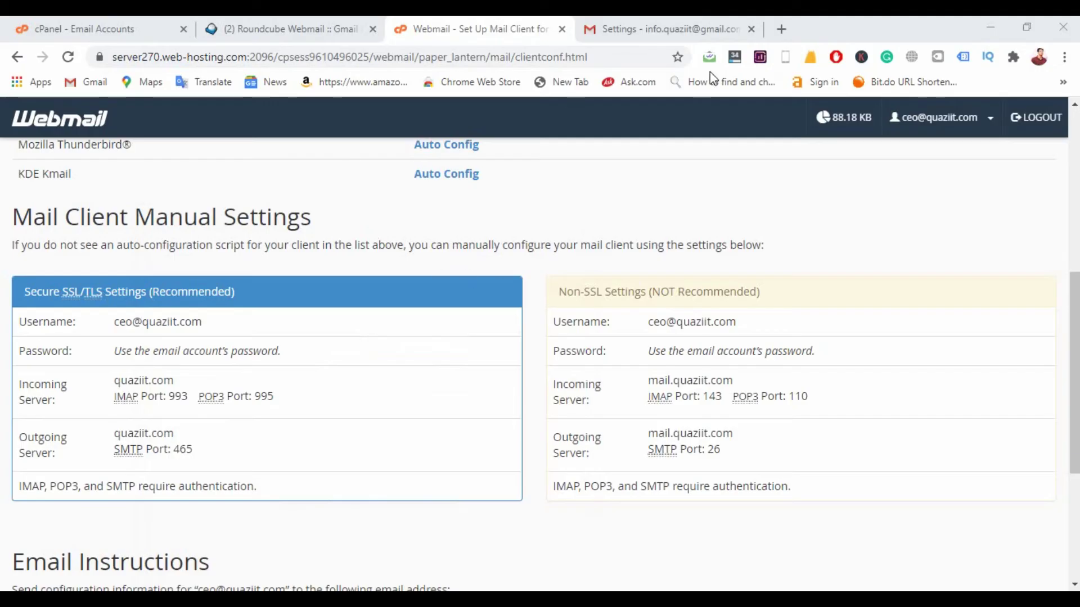
{"action": "left_click", "coordinate": [619, 29]}
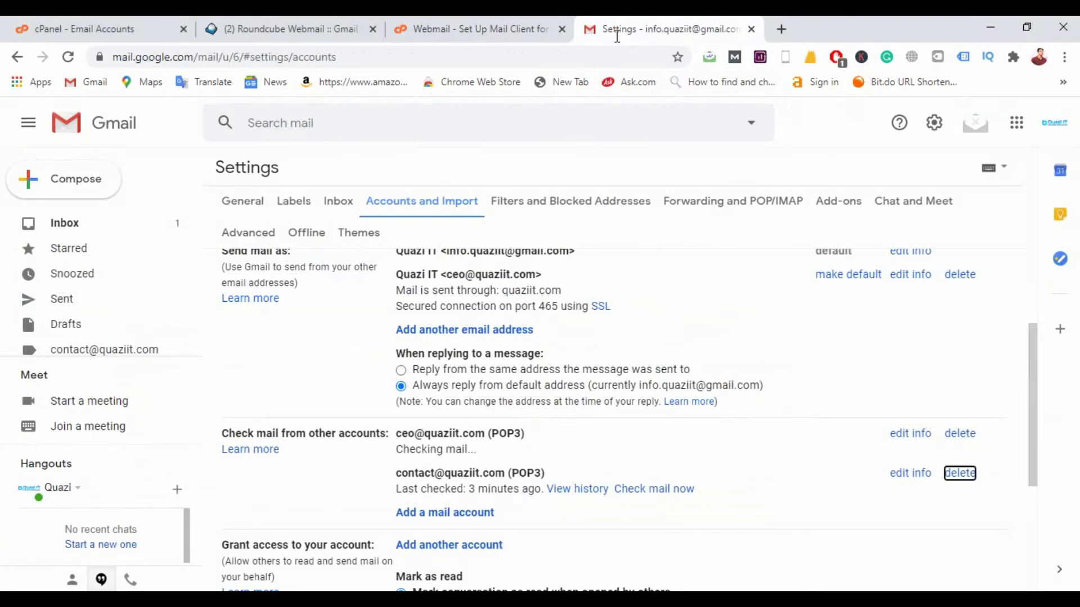
{"action": "scroll", "coordinate": [575, 405], "scroll_direction": "down", "scroll_amount": 2}
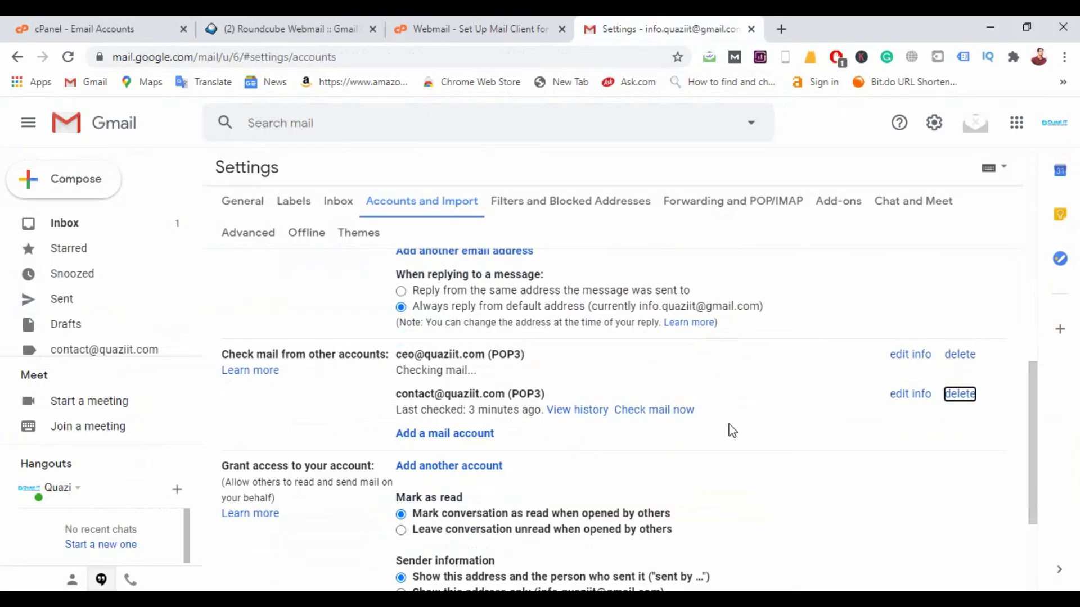
{"action": "scroll", "coordinate": [723, 436], "scroll_direction": "up", "scroll_amount": 4}
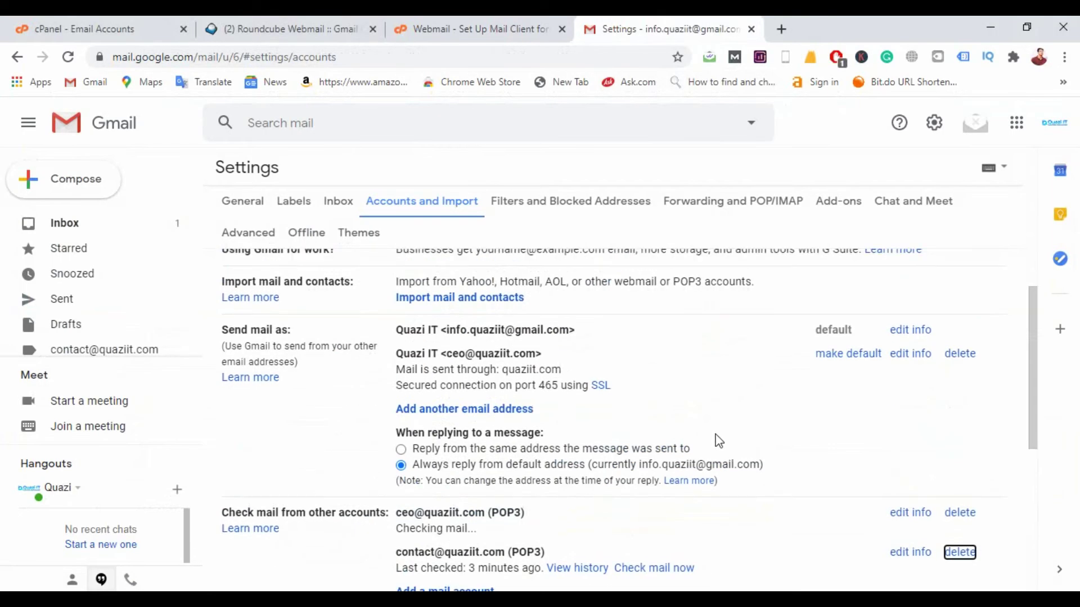
{"action": "left_click", "coordinate": [88, 224]}
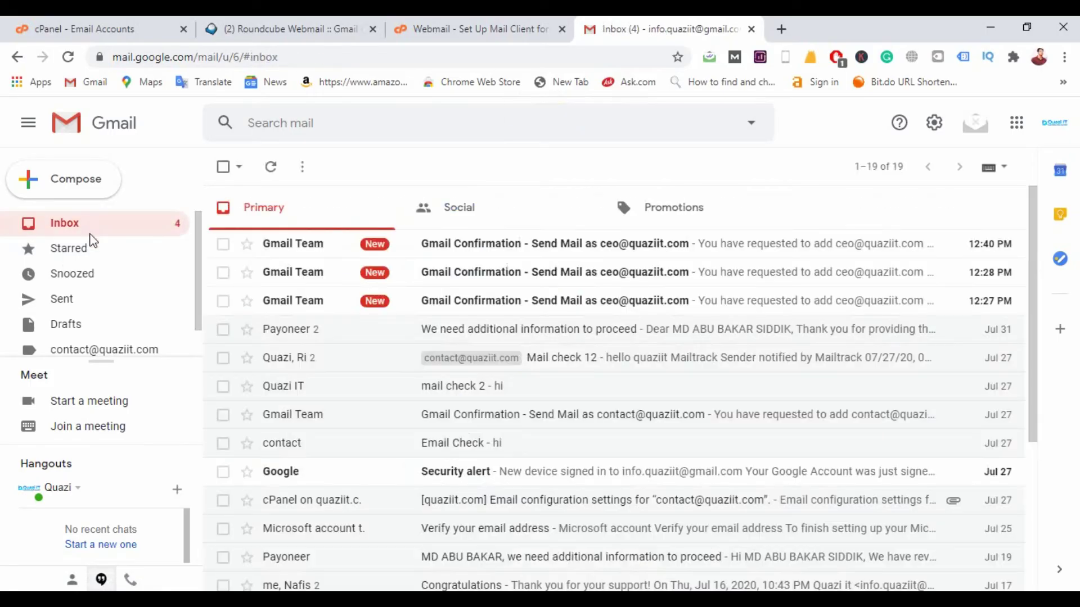
{"action": "left_click", "coordinate": [1053, 125]}
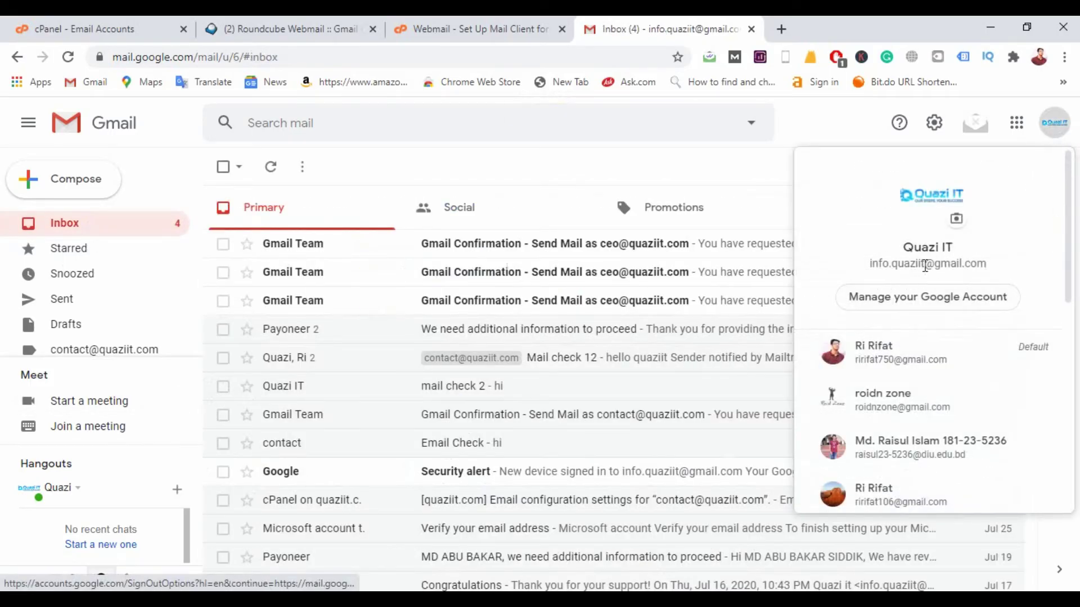
{"action": "left_click", "coordinate": [92, 179]}
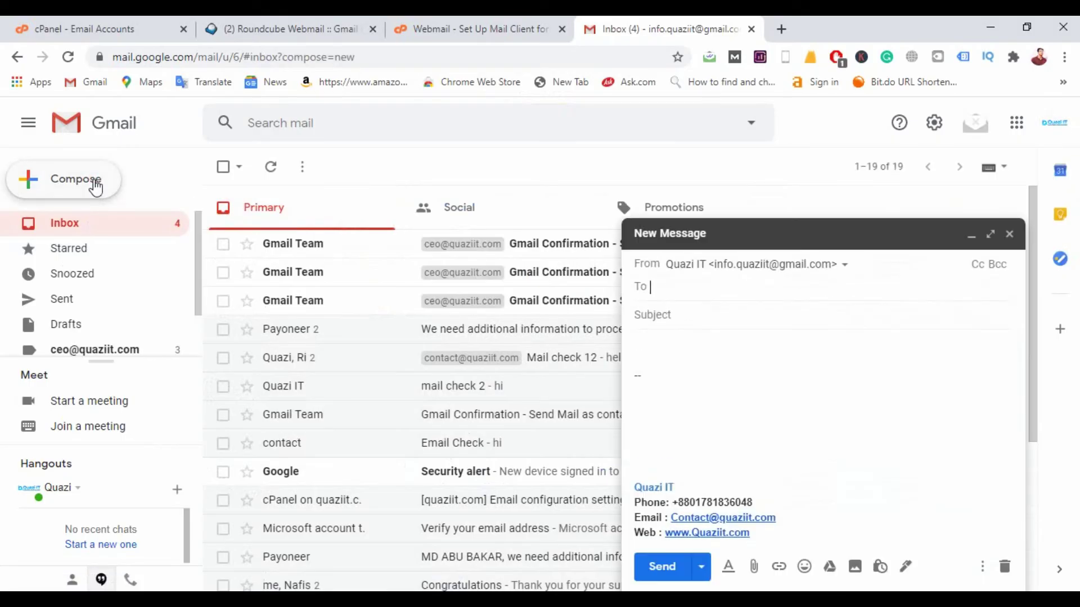
{"action": "scroll", "coordinate": [56, 313], "scroll_direction": "down", "scroll_amount": 2}
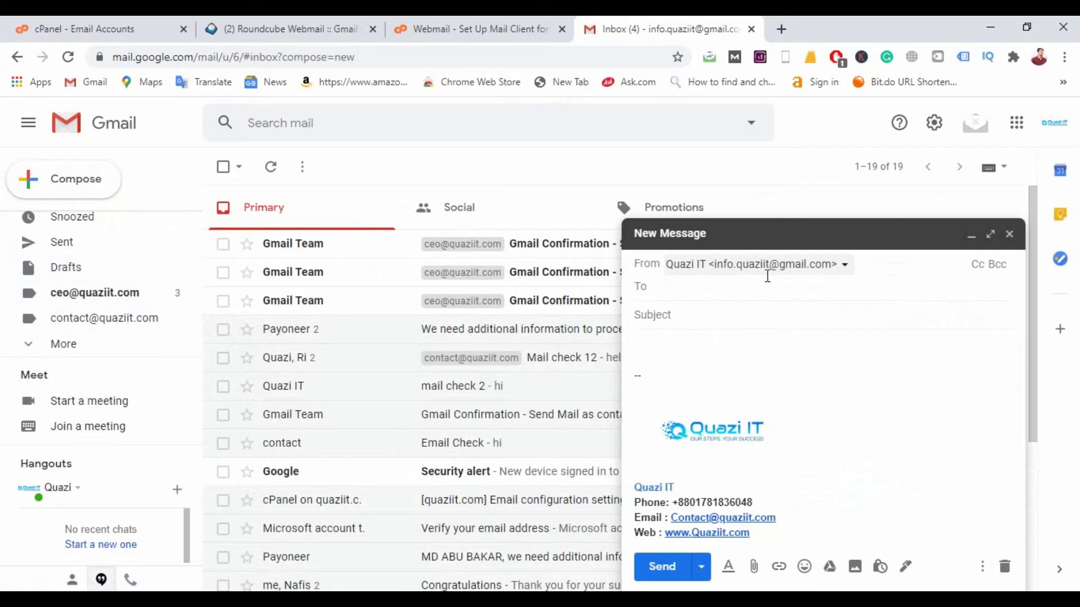
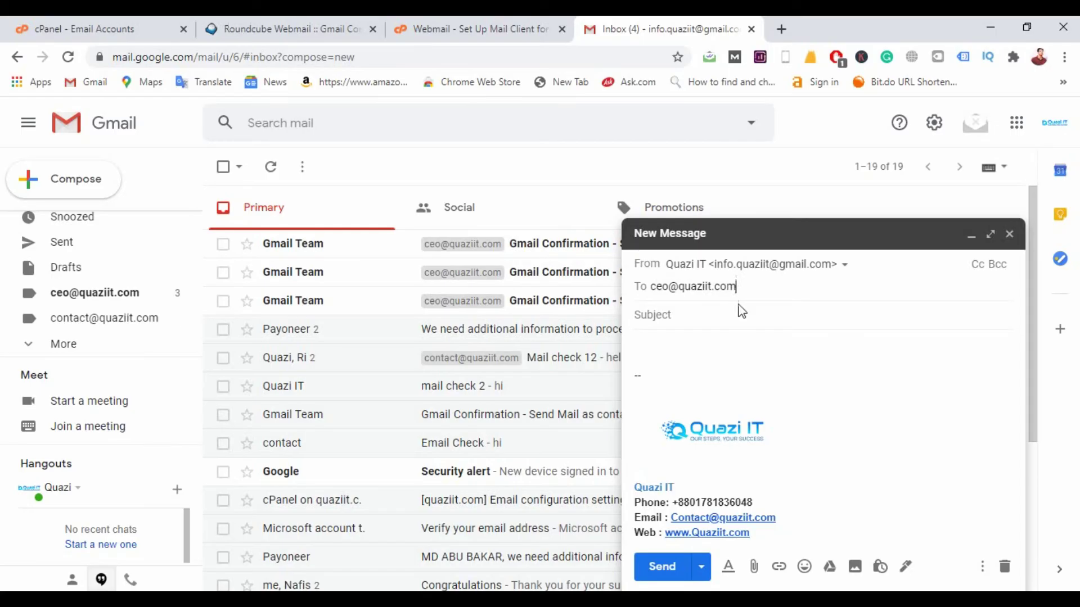
{"action": "left_click", "coordinate": [735, 310]}
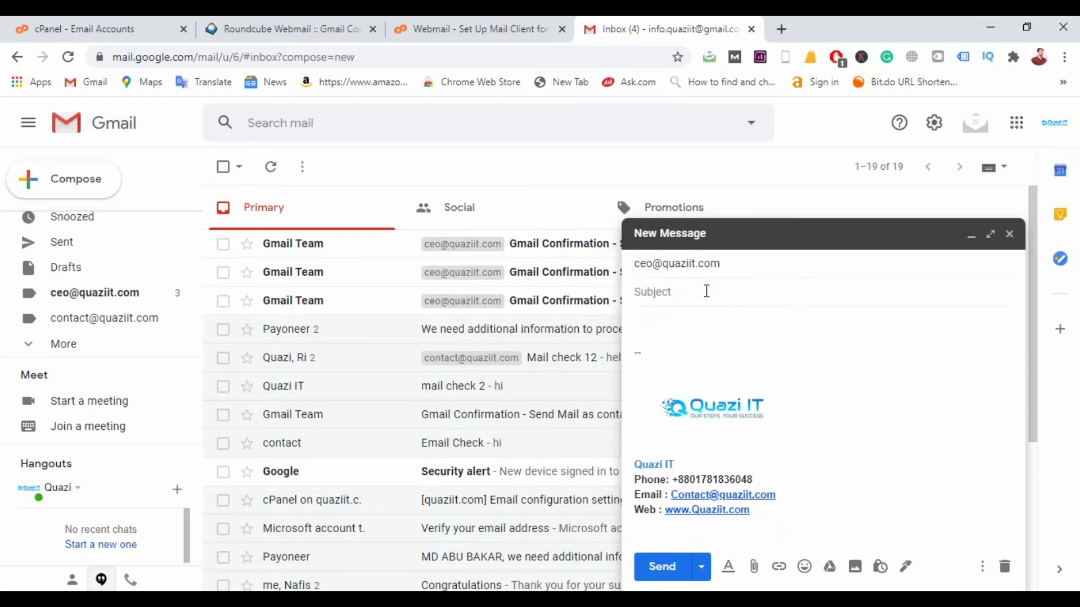
{"action": "type", "text": "Mail"}
{"action": "key", "text": "BackSpace"}
{"action": "type", "text": "l check"}
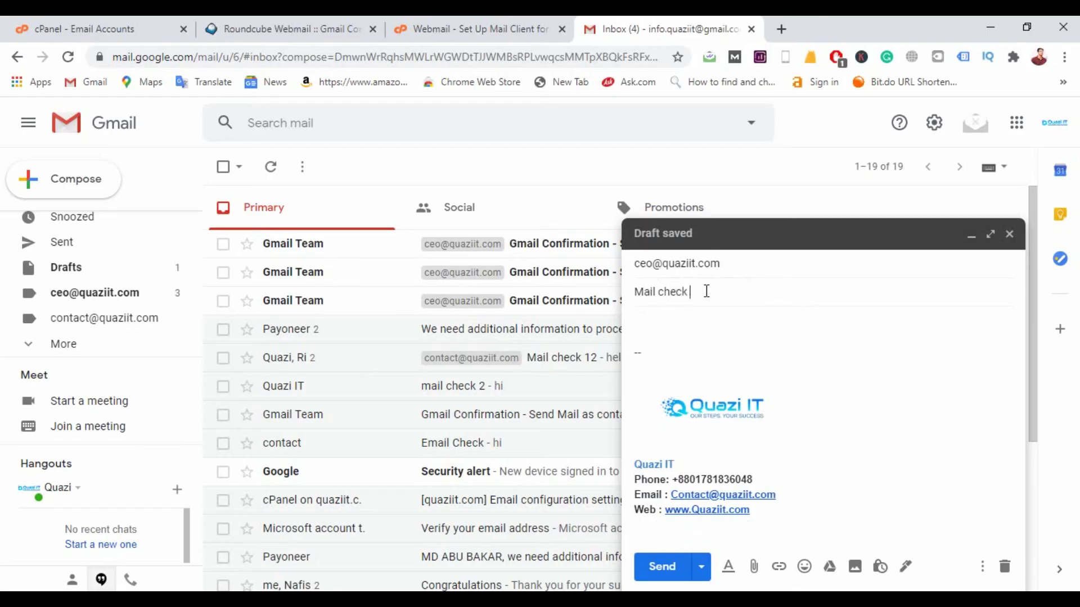
{"action": "left_click", "coordinate": [693, 331]}
{"action": "type", "text": "hi"}
{"action": "left_click", "coordinate": [670, 571]}
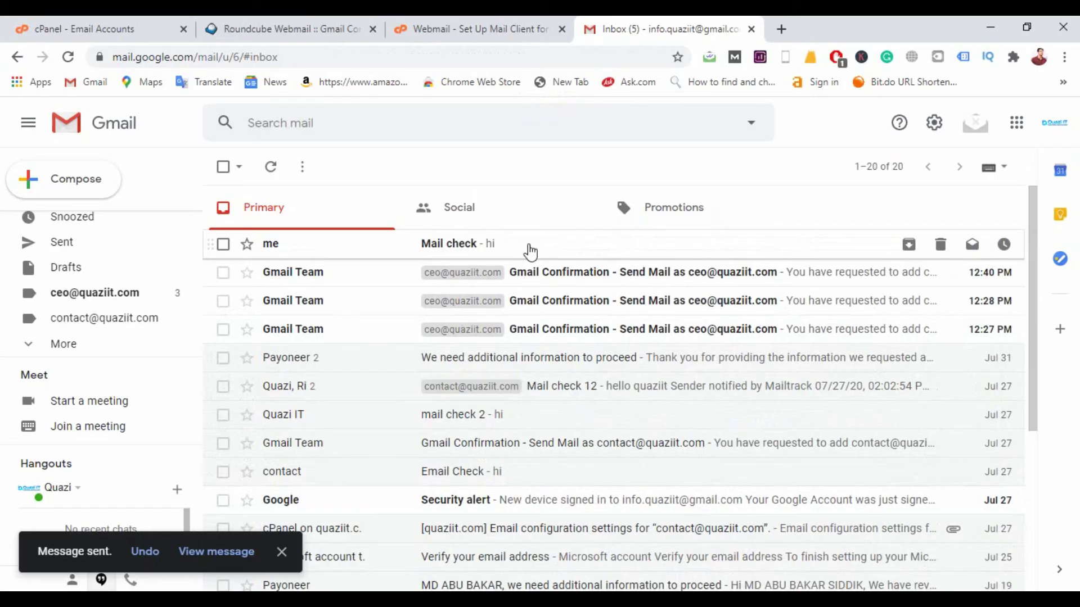
Step: Open the Mail check message and expand its recipient details
{"action": "left_click", "coordinate": [524, 253]}
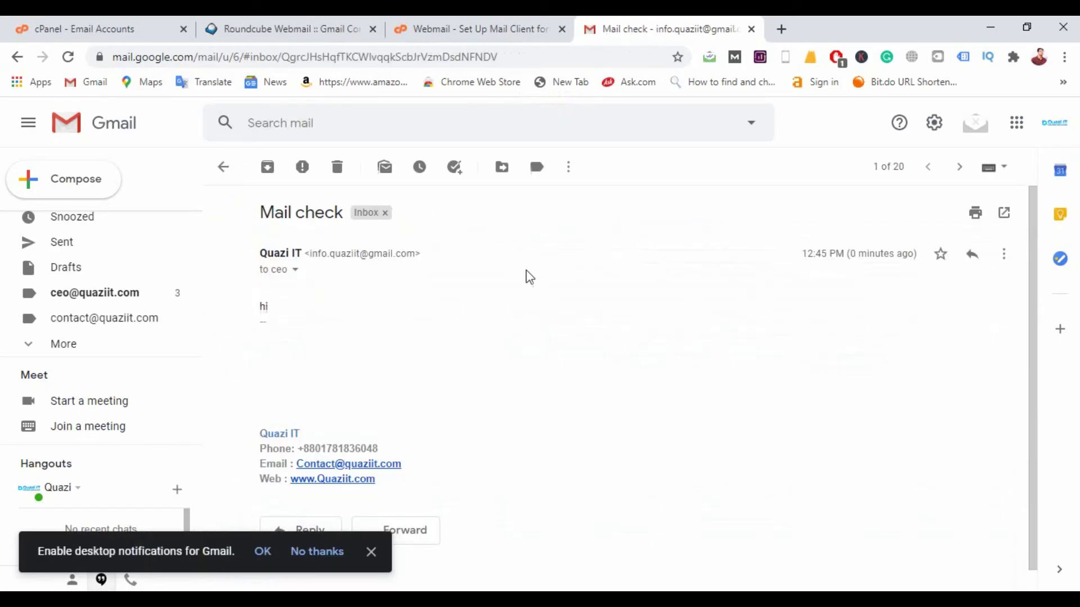
{"action": "left_click", "coordinate": [295, 272]}
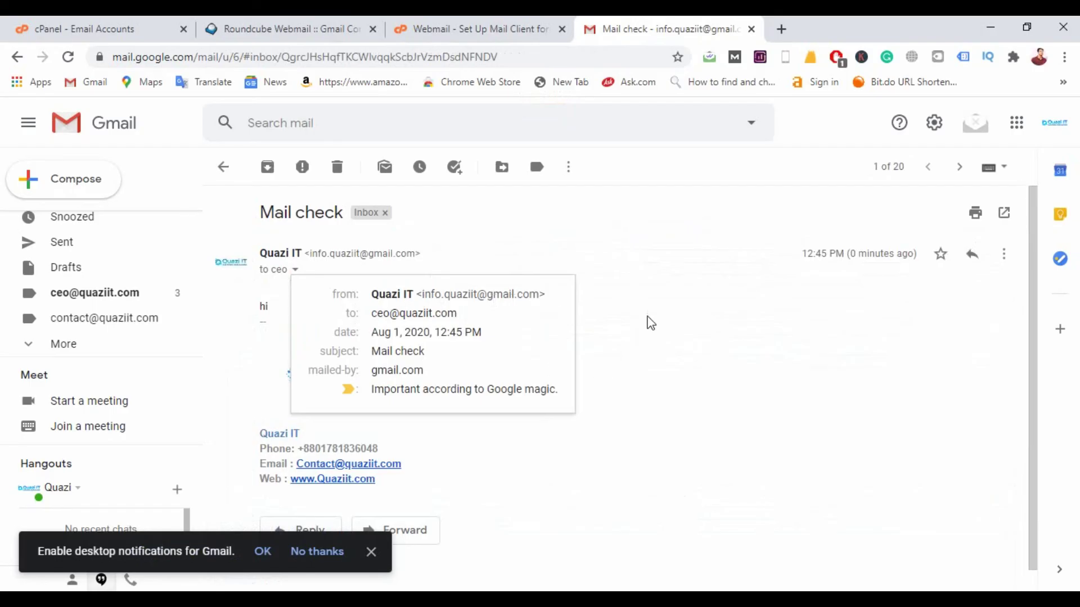
{"action": "scroll", "coordinate": [646, 324], "scroll_direction": "down", "scroll_amount": 1}
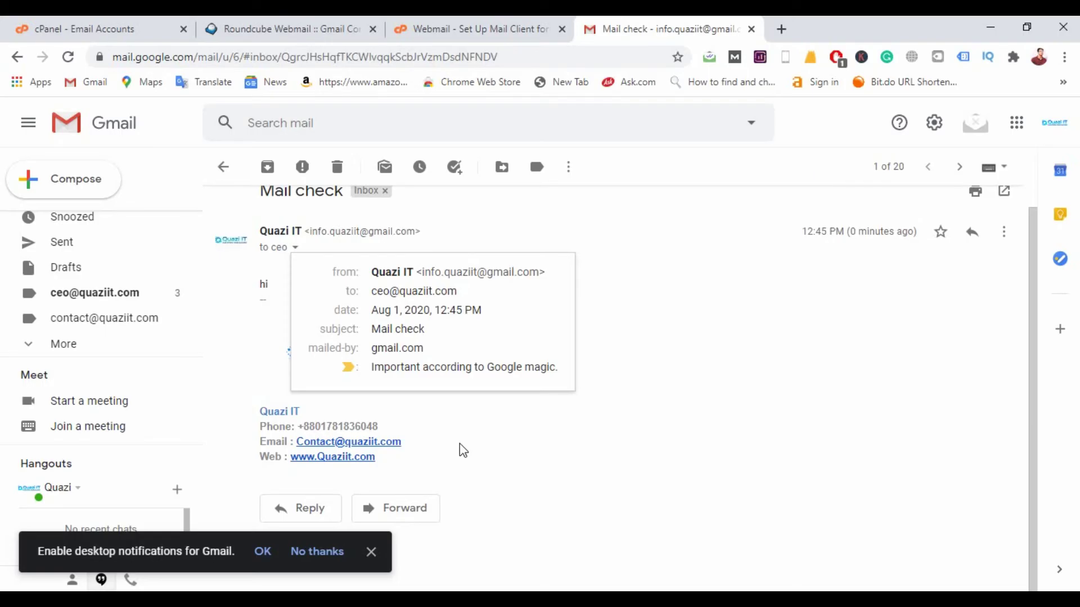
Step: Reply 'hello Quazi' to the test message and reopen the conversation from the Inbox
{"action": "left_click", "coordinate": [325, 509]}
{"action": "type", "text": "hell"}
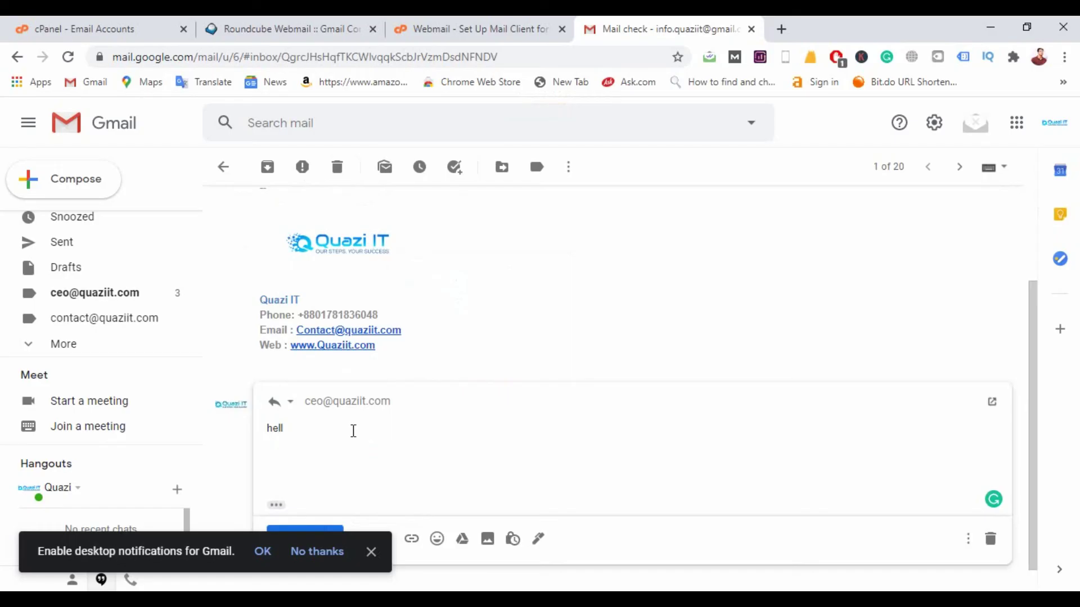
{"action": "type", "text": "o Quazi"}
{"action": "left_click", "coordinate": [311, 531]}
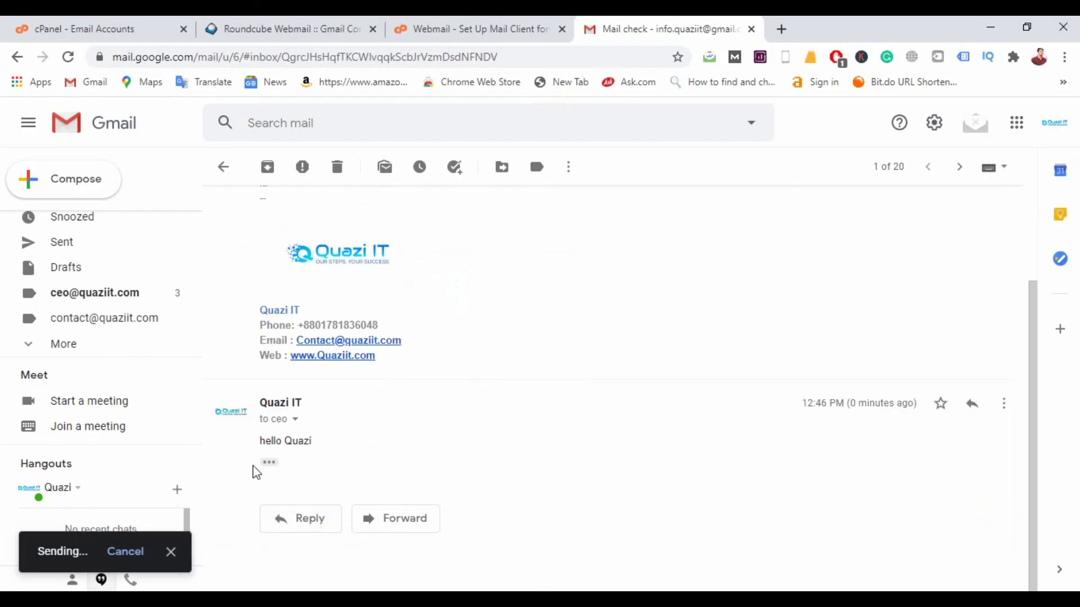
{"action": "scroll", "coordinate": [99, 304], "scroll_direction": "up", "scroll_amount": 2}
{"action": "left_click", "coordinate": [105, 228]}
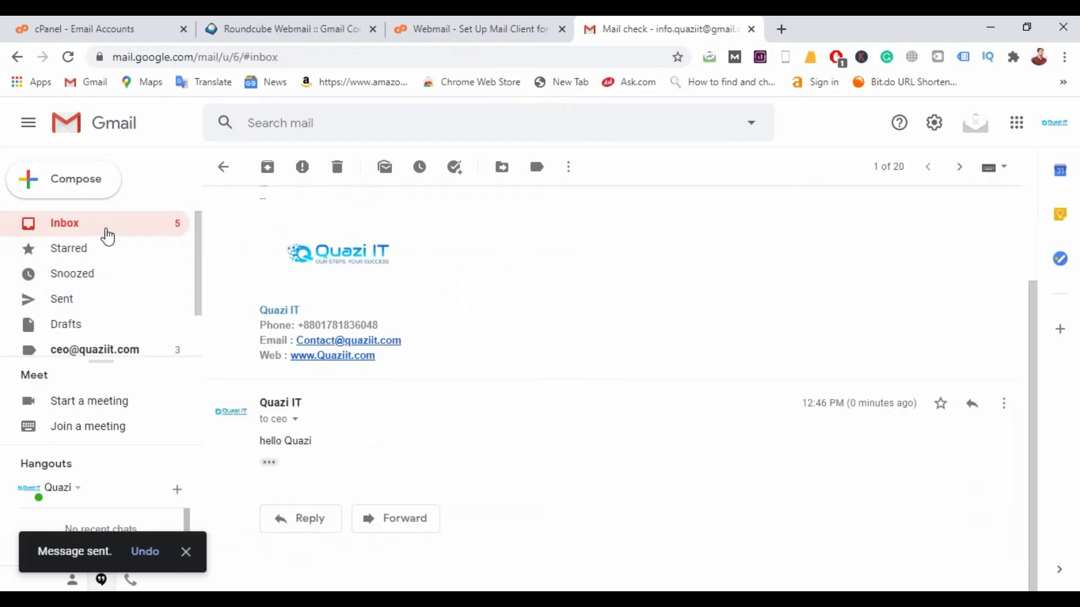
{"action": "left_click", "coordinate": [492, 244]}
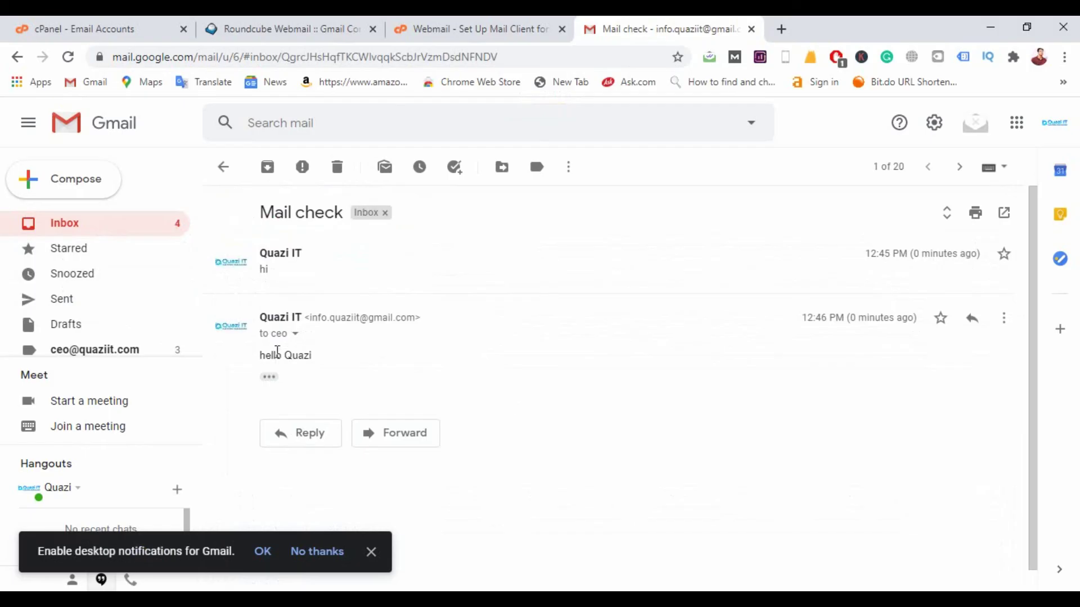